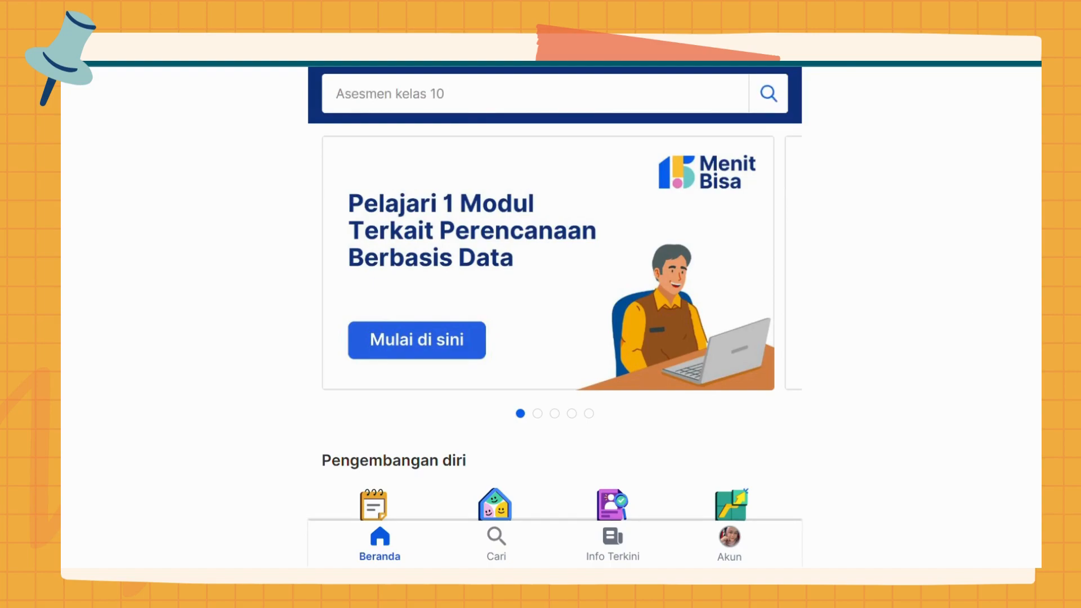
- Open Pengelolaan Kinerja from the Pengembangan diri section of the home page
scroll(562, 324, down, 2)
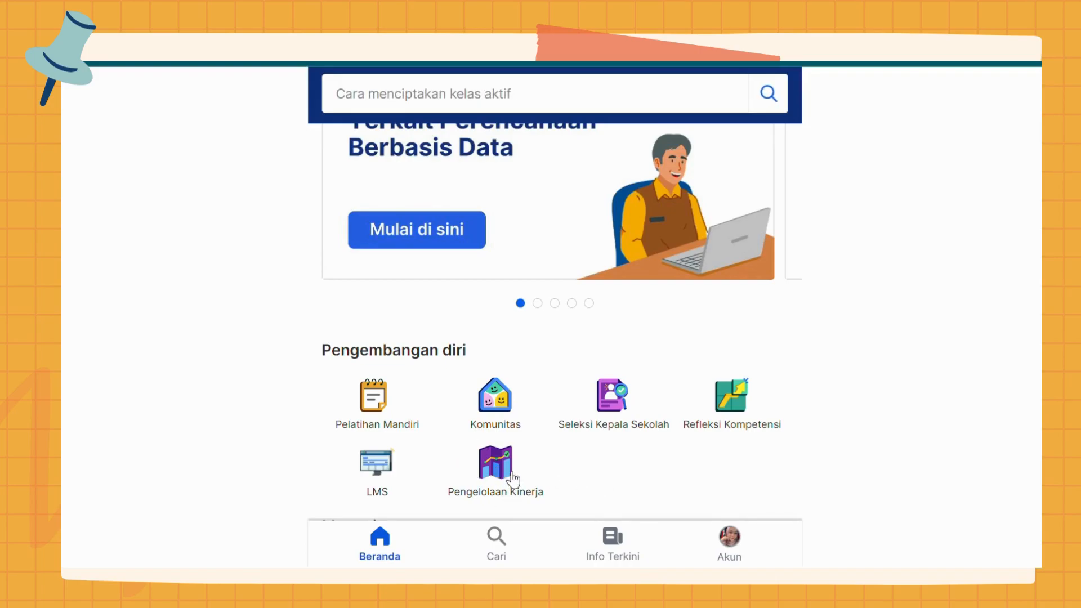
scroll(512, 479, up, 3)
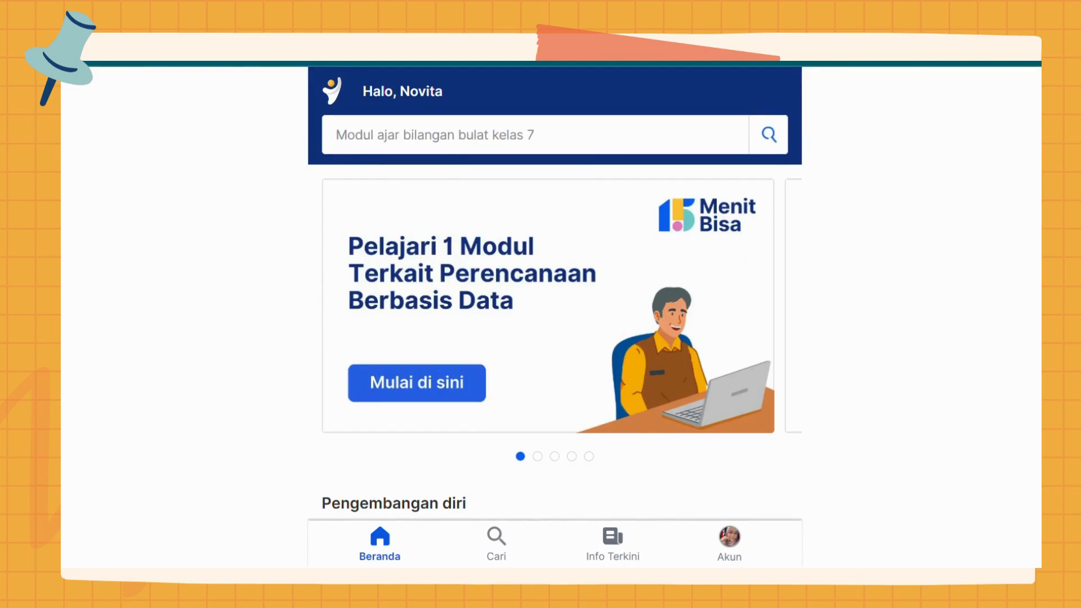
scroll(510, 479, down, 3)
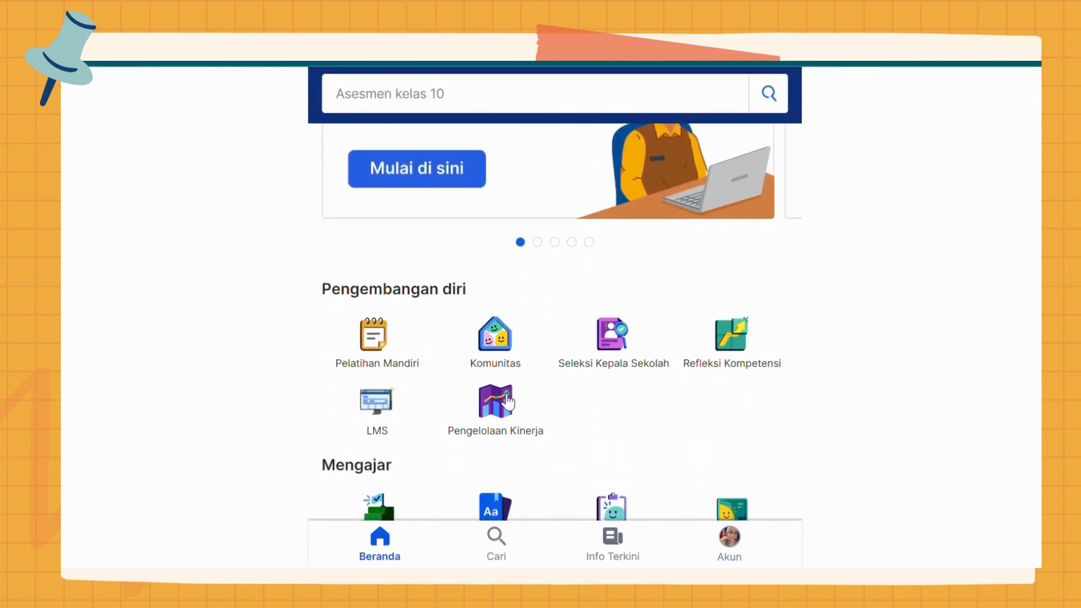
click(508, 401)
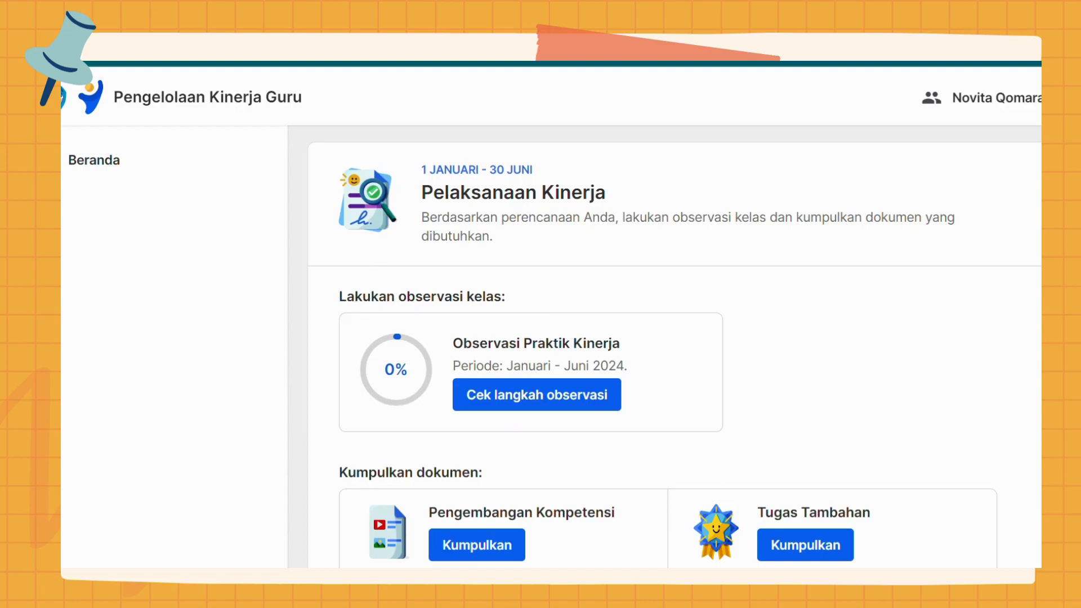
- Open the observation steps for Observasi Praktik Kinerja, period Januari - Juni 2024, and look over the Pelaksanaan Observasi page
scroll(555, 349, down, 1)
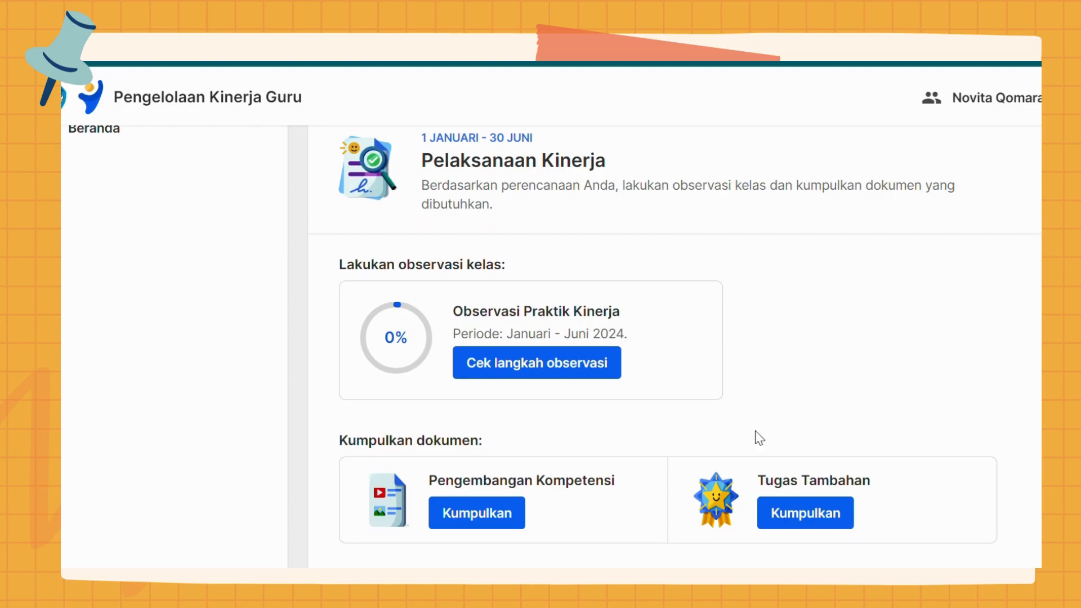
click(571, 369)
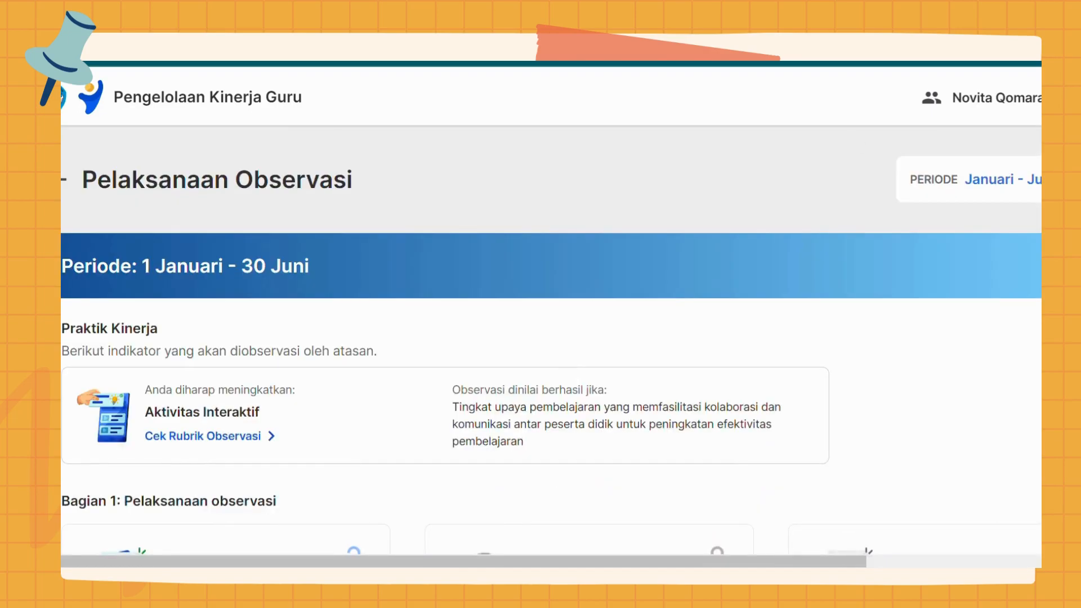
scroll(552, 338, down, 3)
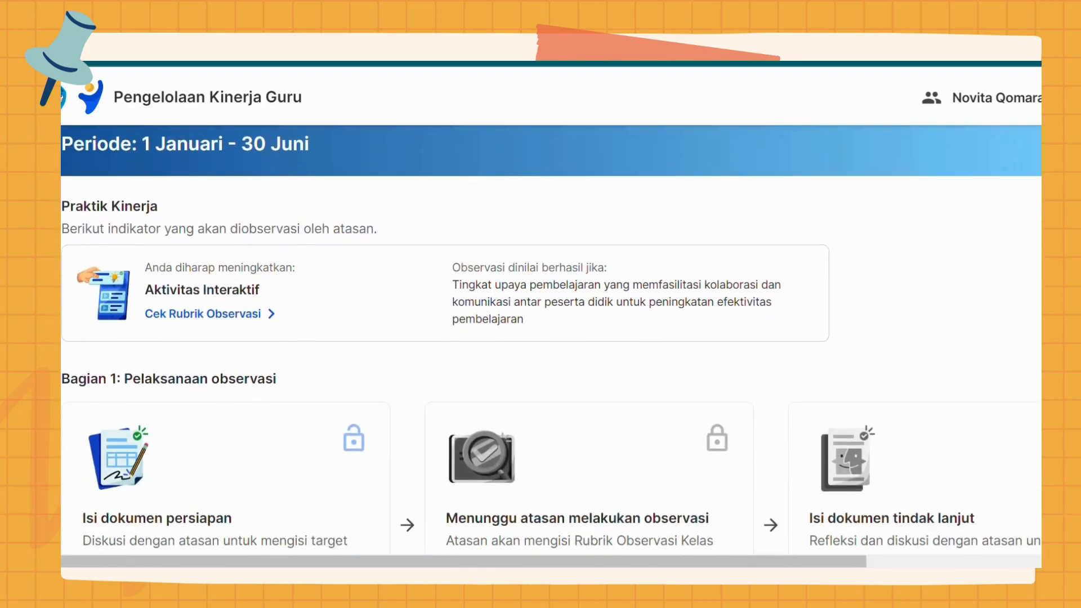
scroll(552, 338, up, 2)
scroll(551, 338, down, 1)
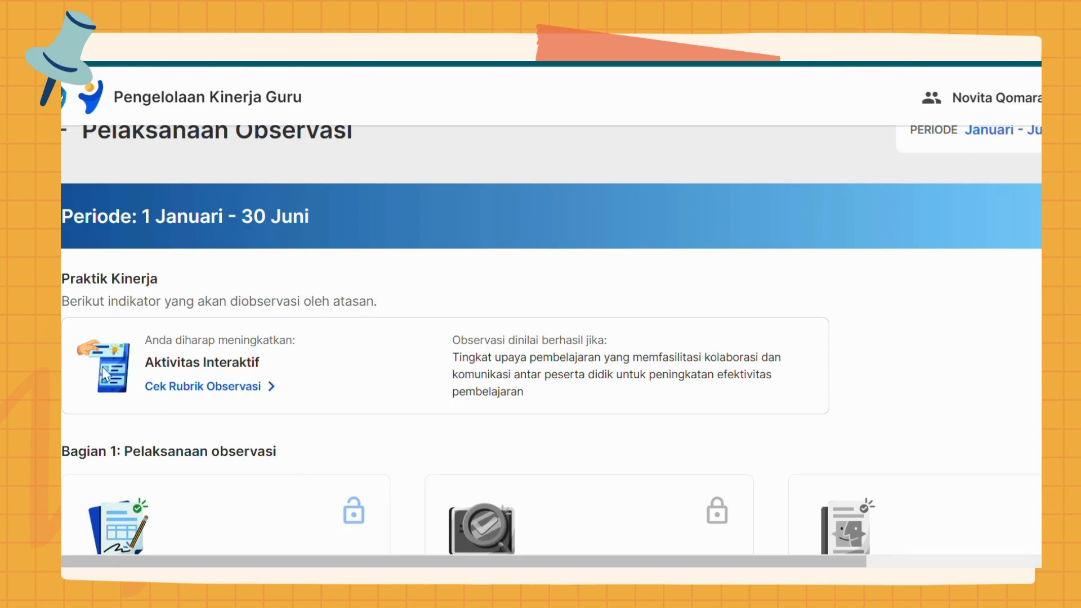
- Open the Rubrik Observasi Kelas for Aktivitas Interaktif, read the recommended and avoided behaviours for each focus, and acknowledge it
click(231, 391)
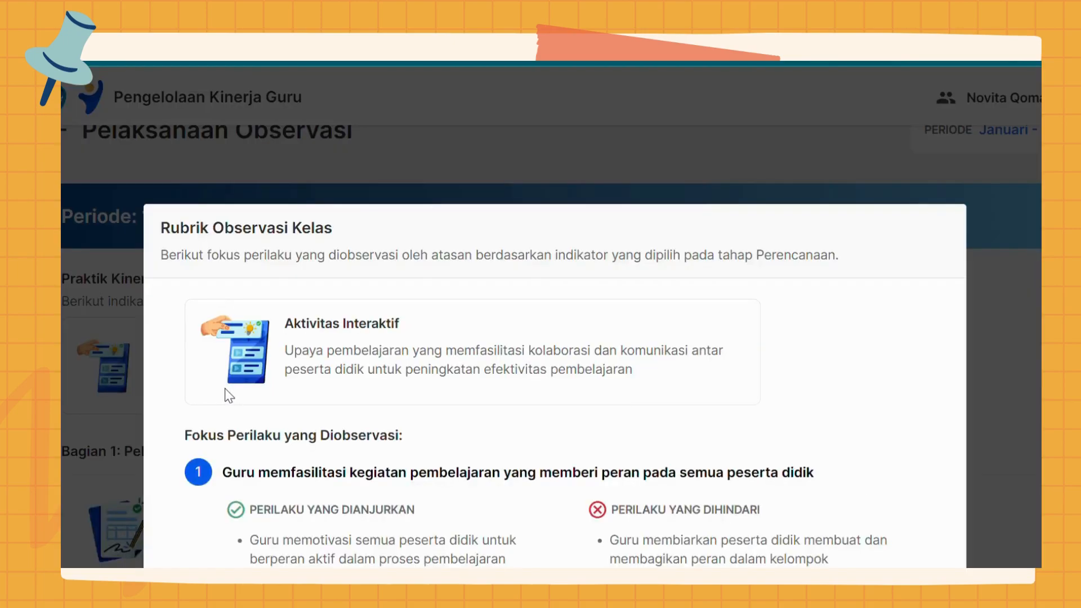
scroll(556, 363, down, 2)
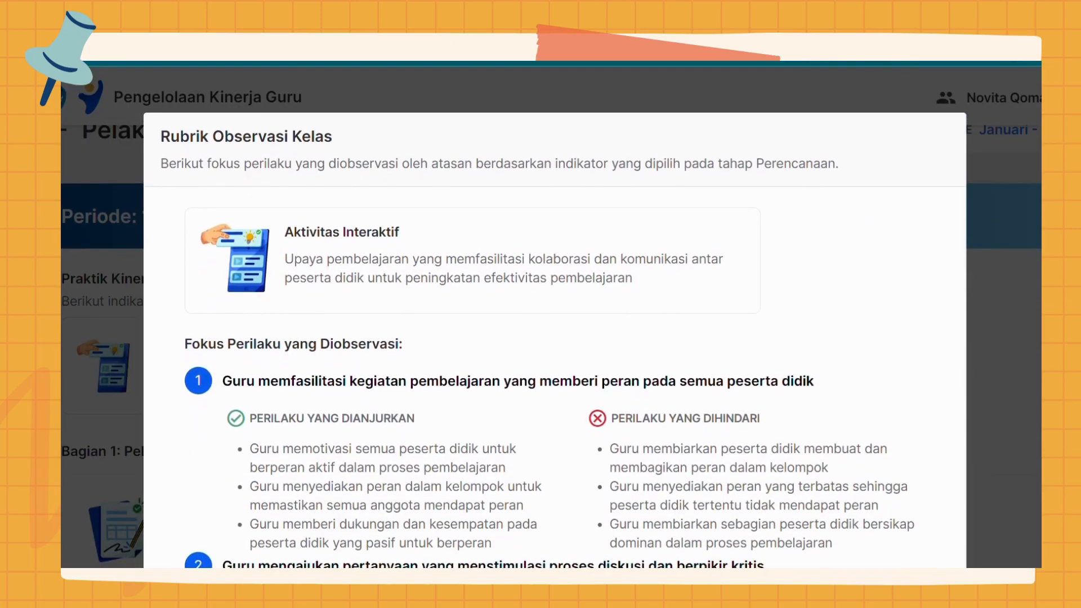
scroll(556, 329, down, 1)
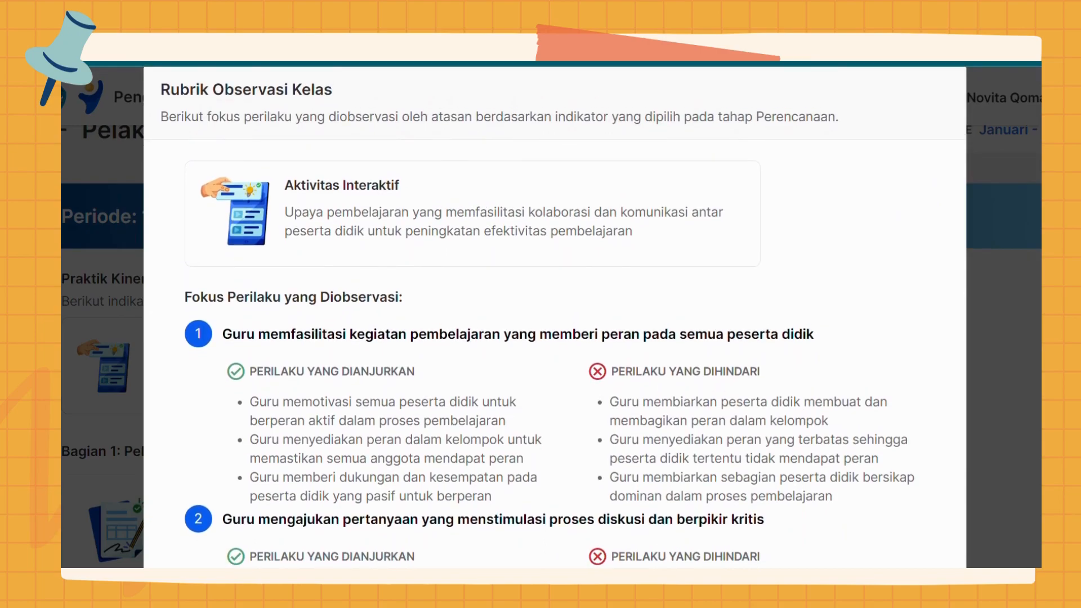
scroll(555, 317, down, 3)
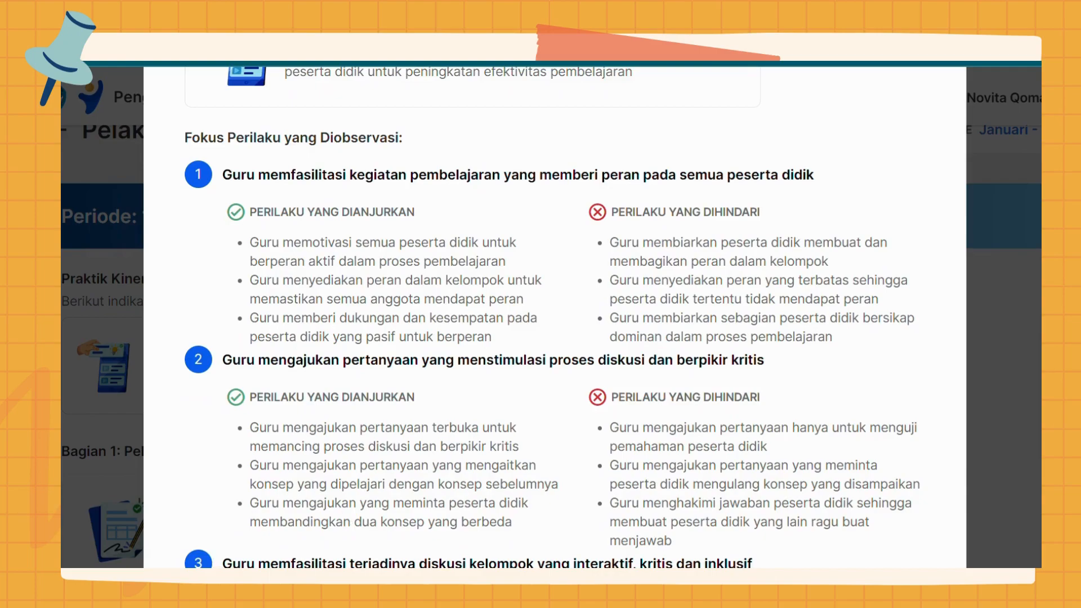
scroll(553, 318, down, 1)
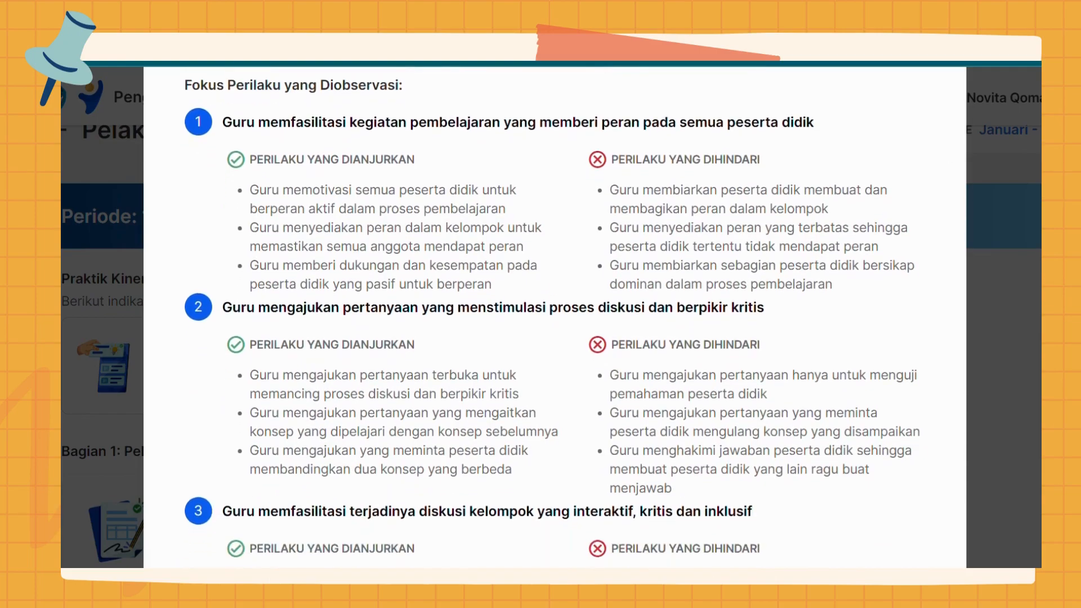
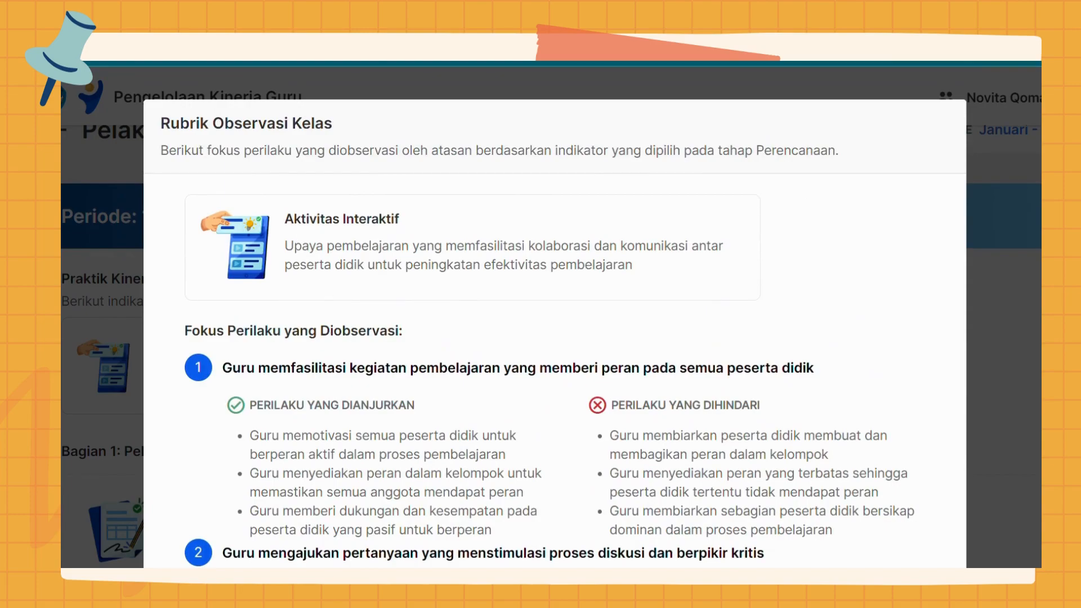
scroll(556, 316, down, 4)
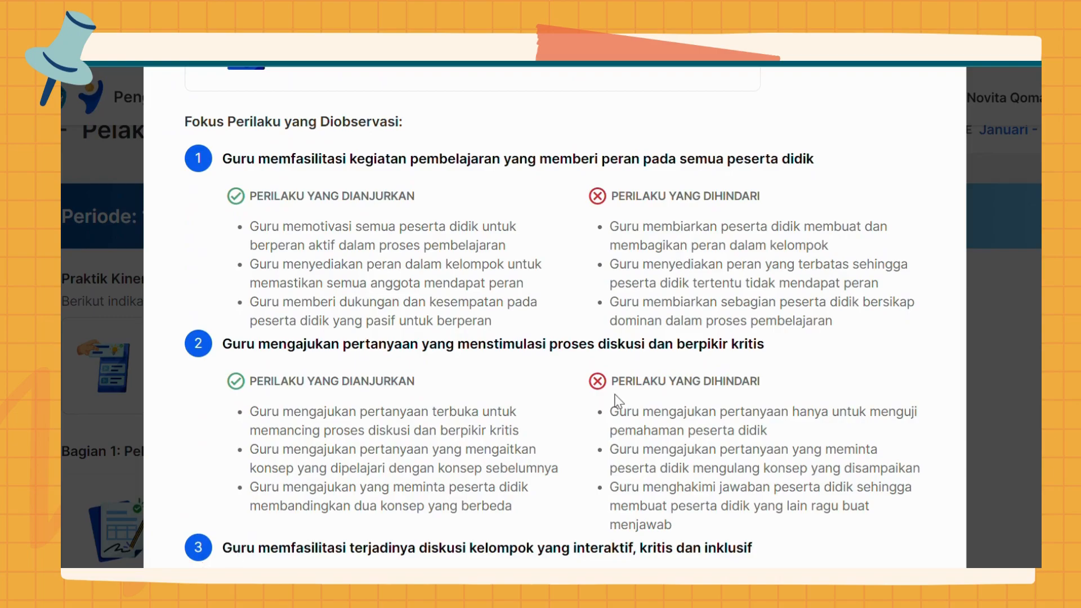
scroll(555, 315, up, 5)
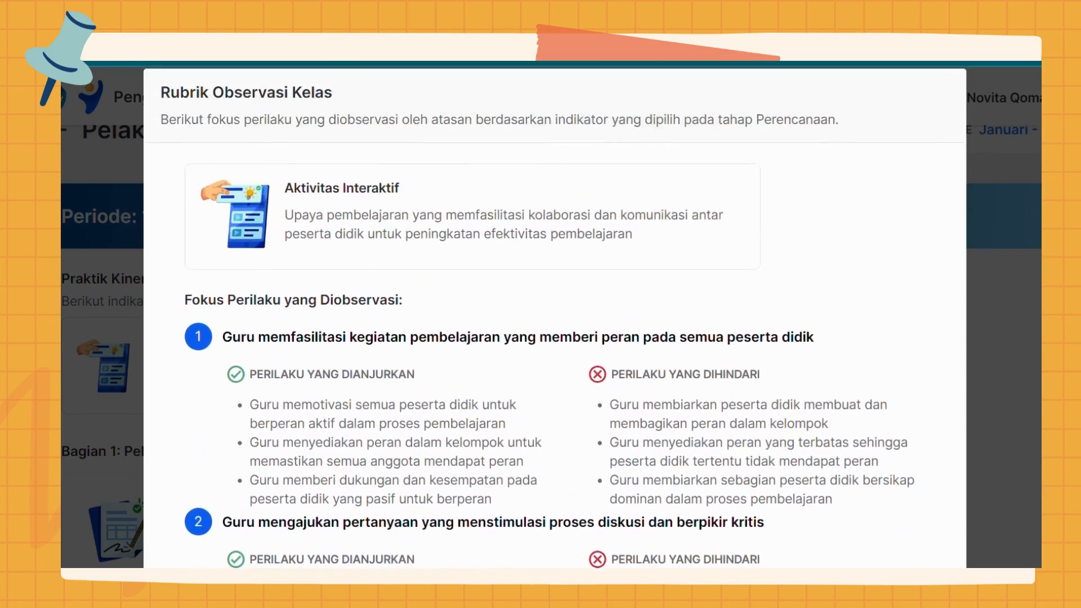
scroll(554, 332, down, 1)
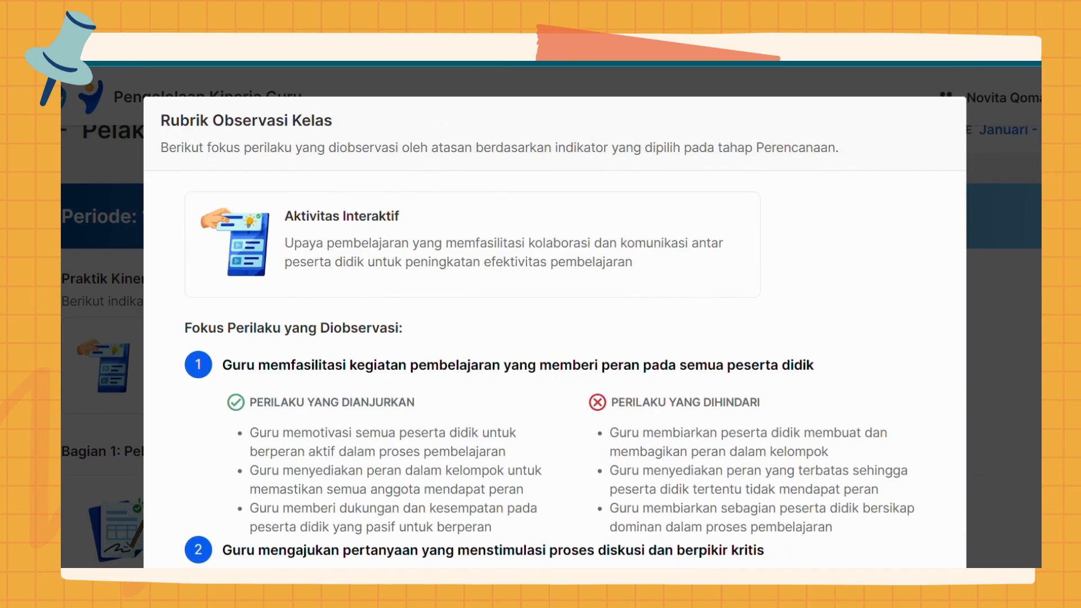
scroll(554, 315, down, 5)
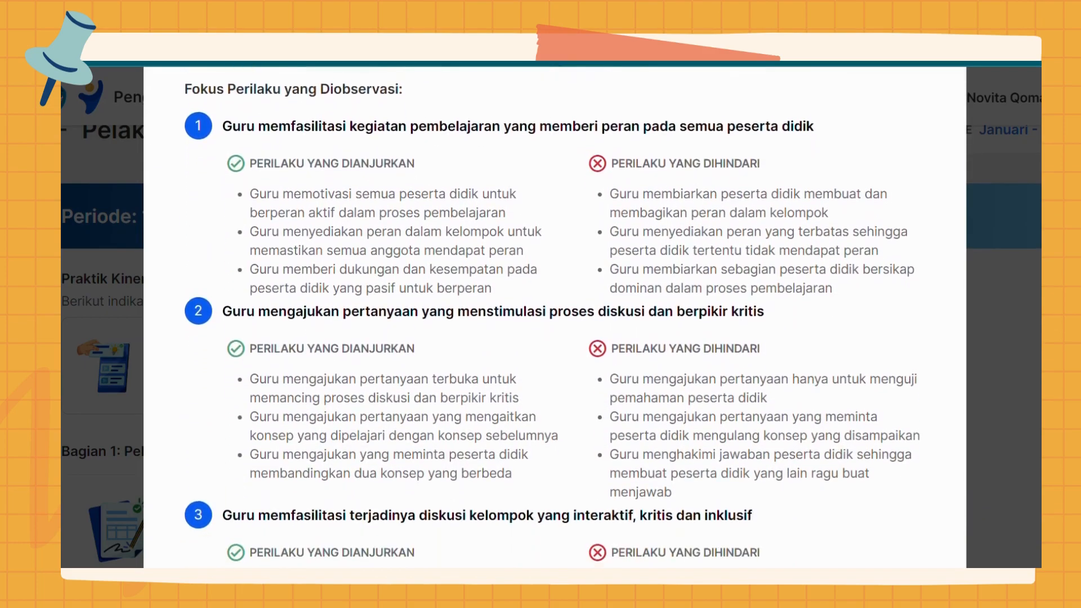
scroll(555, 316, down, 5)
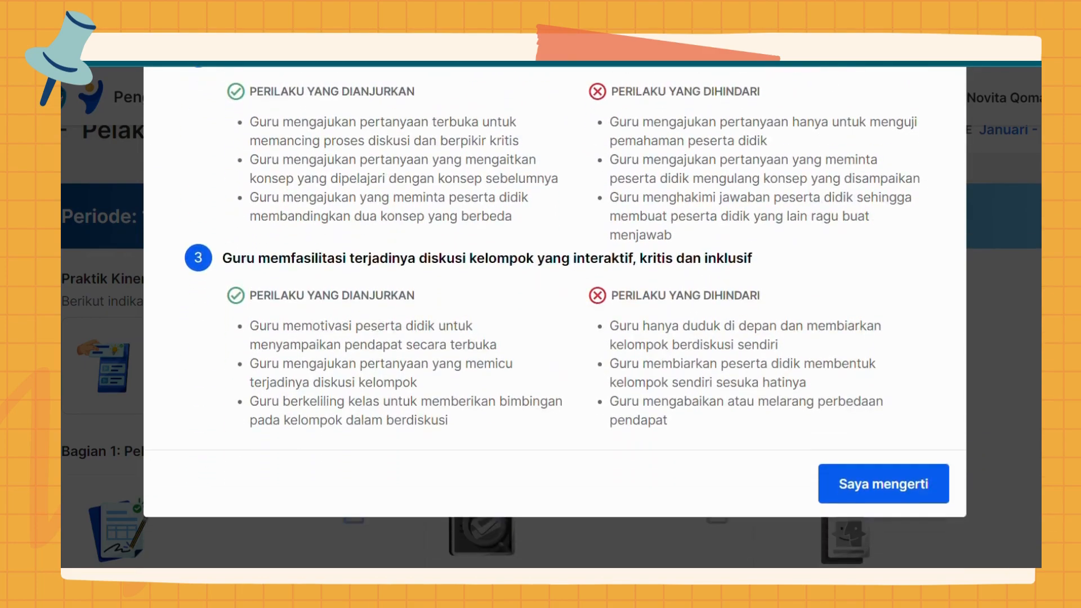
click(924, 488)
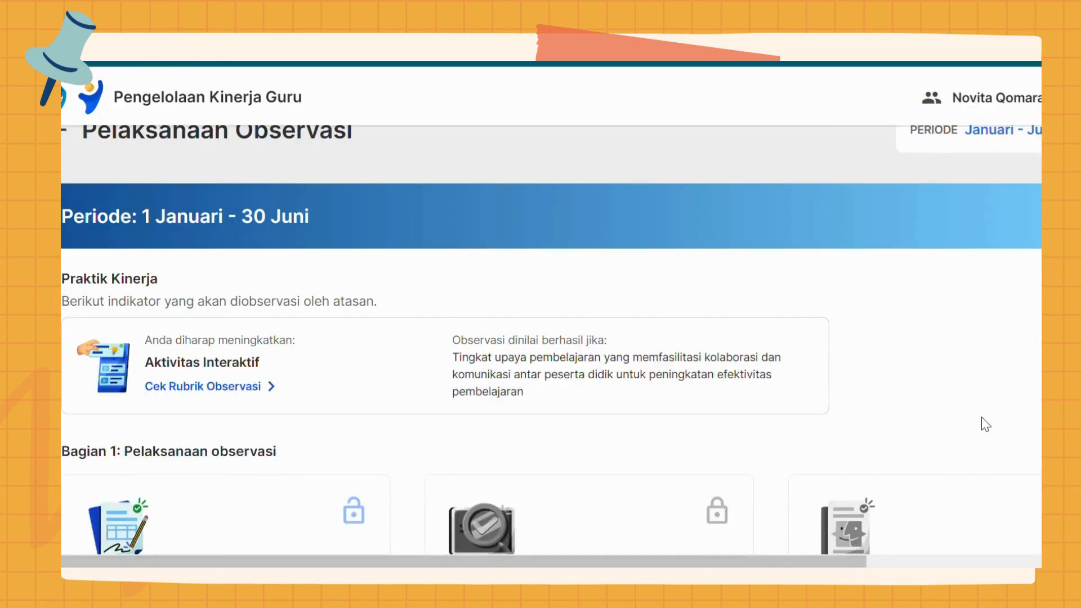
- Open the Isi dokumen persiapan form under Bagian 1: Pelaksanaan observasi
scroll(552, 341, down, 2)
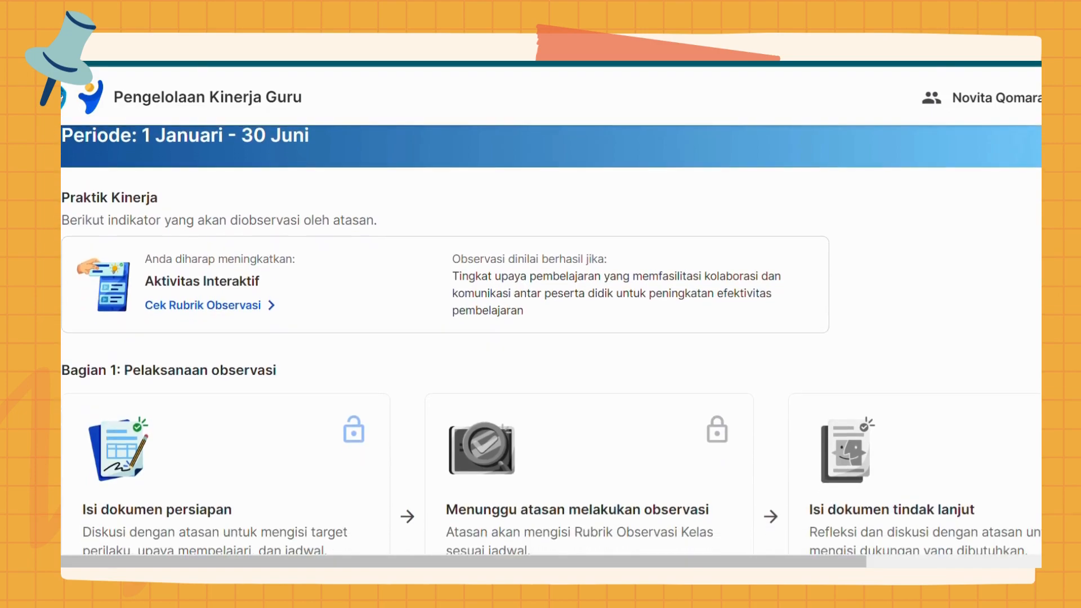
scroll(551, 340, down, 1)
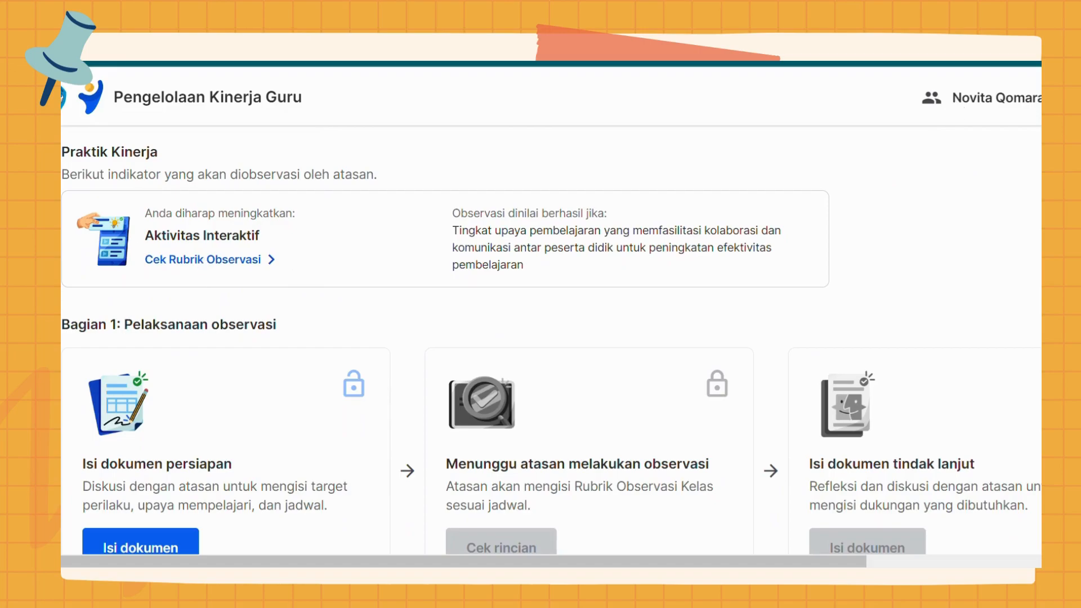
scroll(551, 341, down, 3)
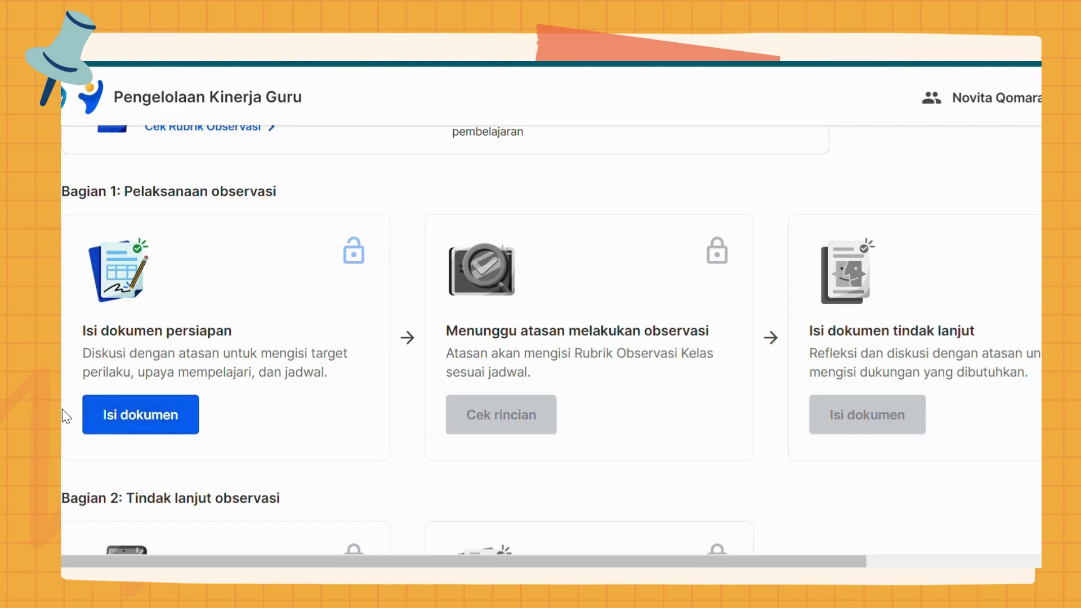
click(177, 423)
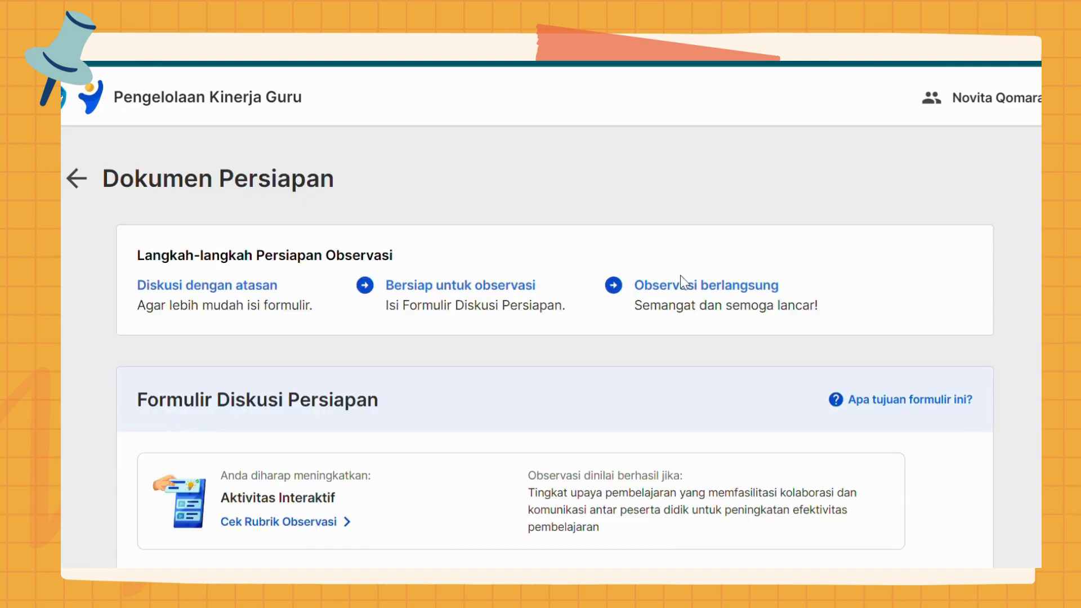
- Select target behaviours "Guru memfasilitasi kegiatan pembelajaran yang memberi peran pada semua peserta didik" and "Guru mengajukan pertanyaan yang menstimulasi proses diskusi dan berpikir kritis"
scroll(555, 395, down, 1)
scroll(555, 394, down, 2)
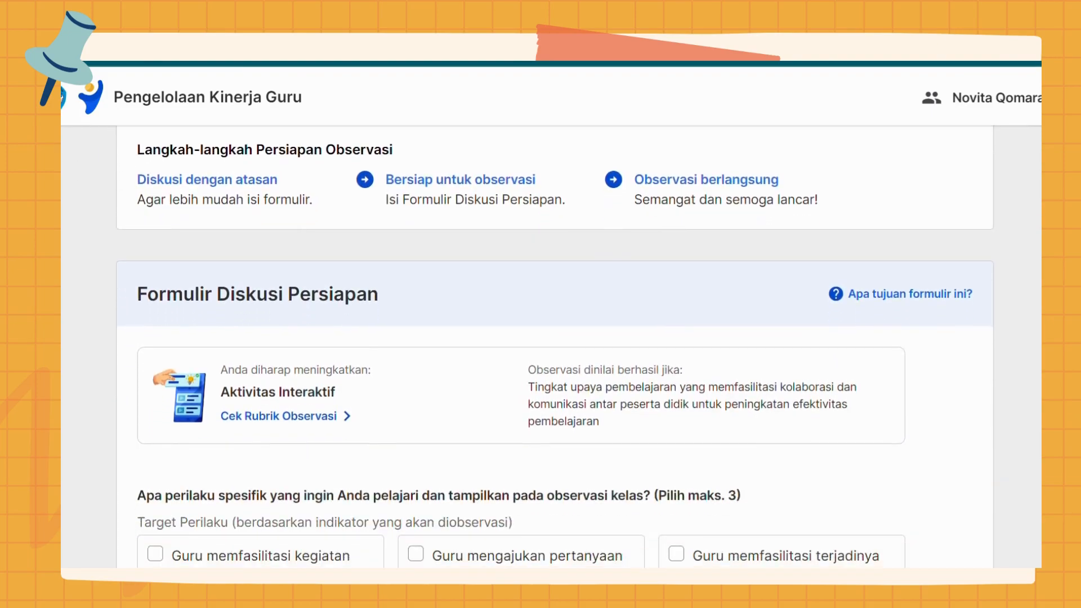
scroll(555, 394, up, 1)
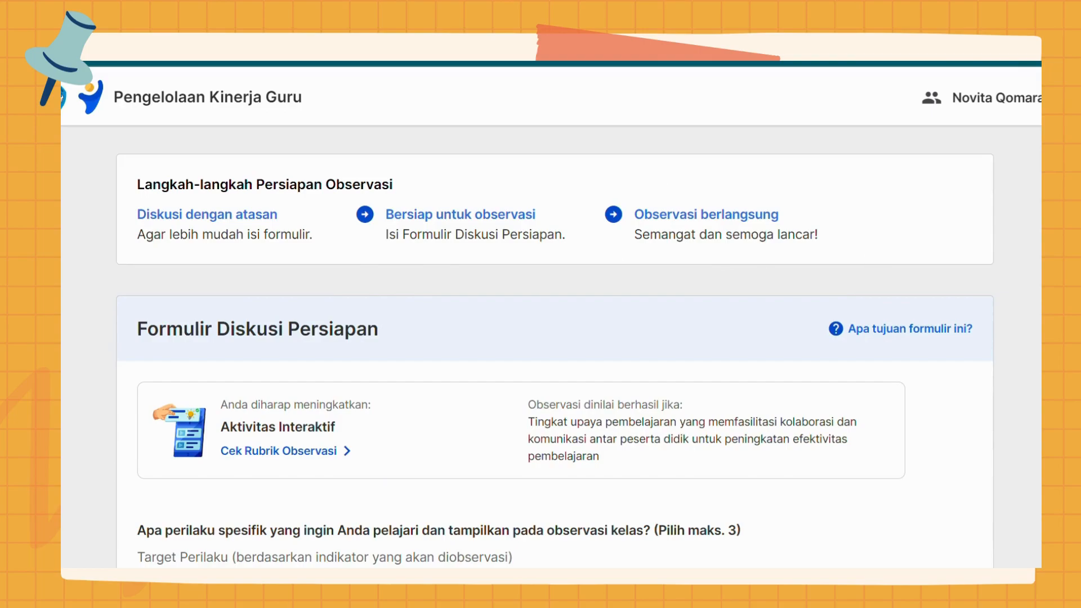
scroll(555, 361, down, 3)
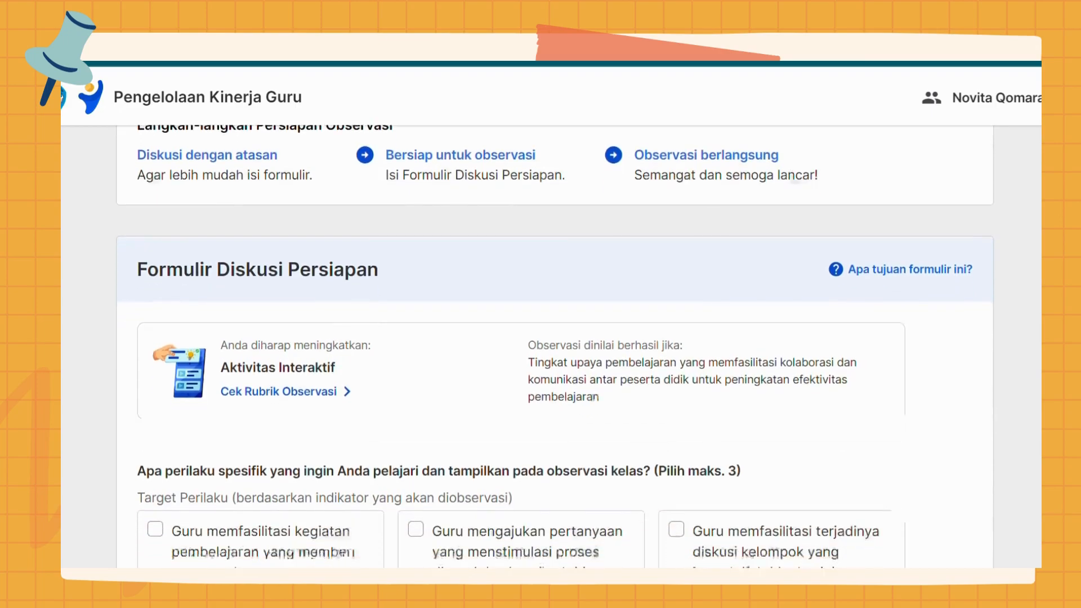
scroll(555, 361, down, 1)
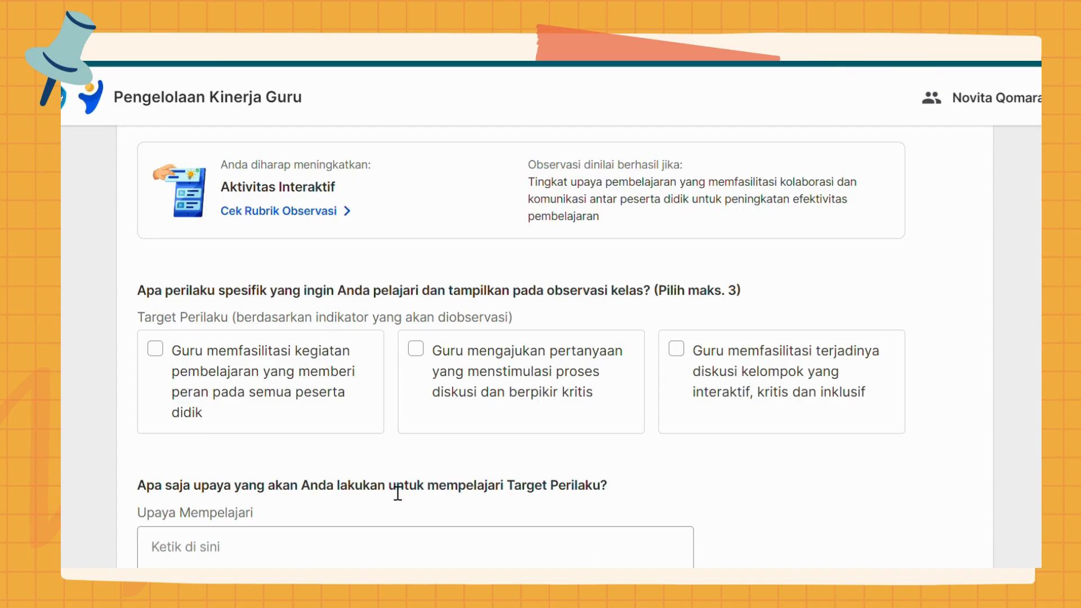
click(157, 351)
click(428, 356)
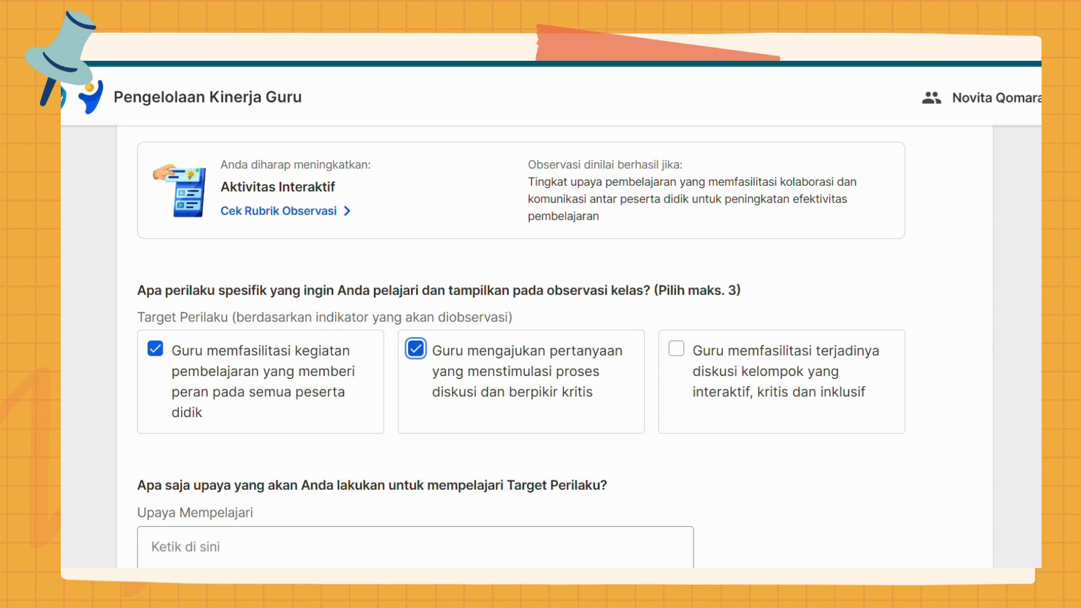
- Fill in Upaya Mempelajari with "1. Mempelajari buku- buku atau artikel online terkait strategi pembelajaran aktif yang dapat melibatkan semua peserta didik berperan dalam pembelajaran"
scroll(521, 338, down, 2)
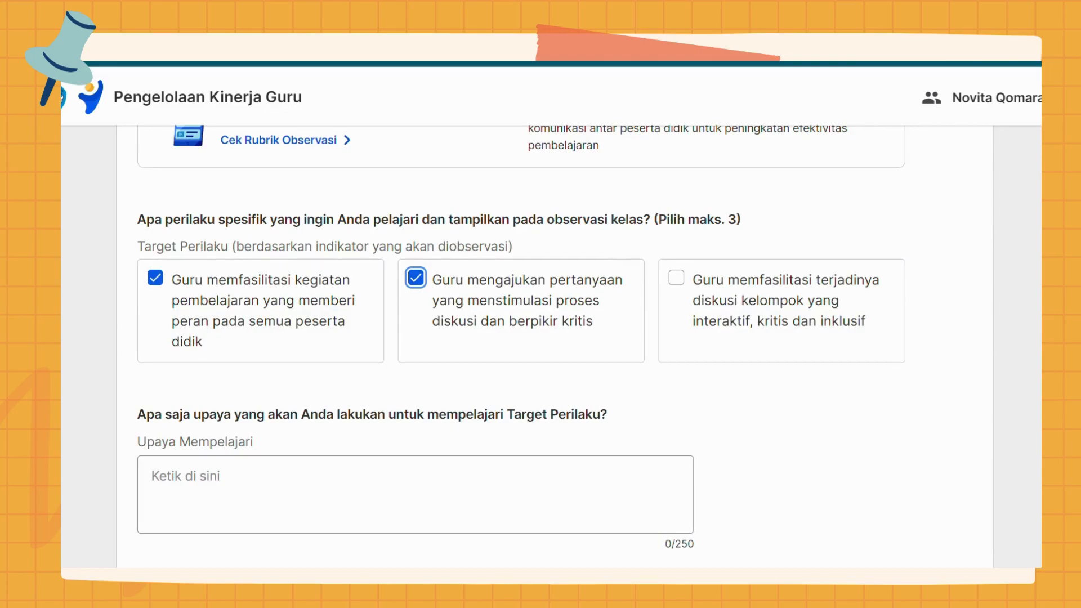
scroll(360, 329, down, 3)
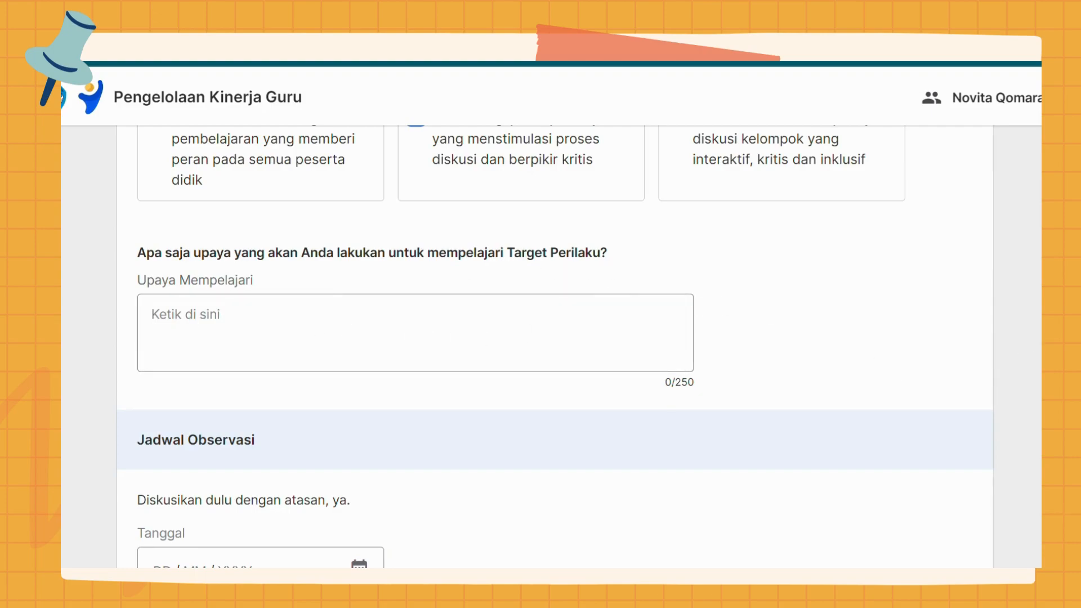
scroll(1023, 345, up, 2)
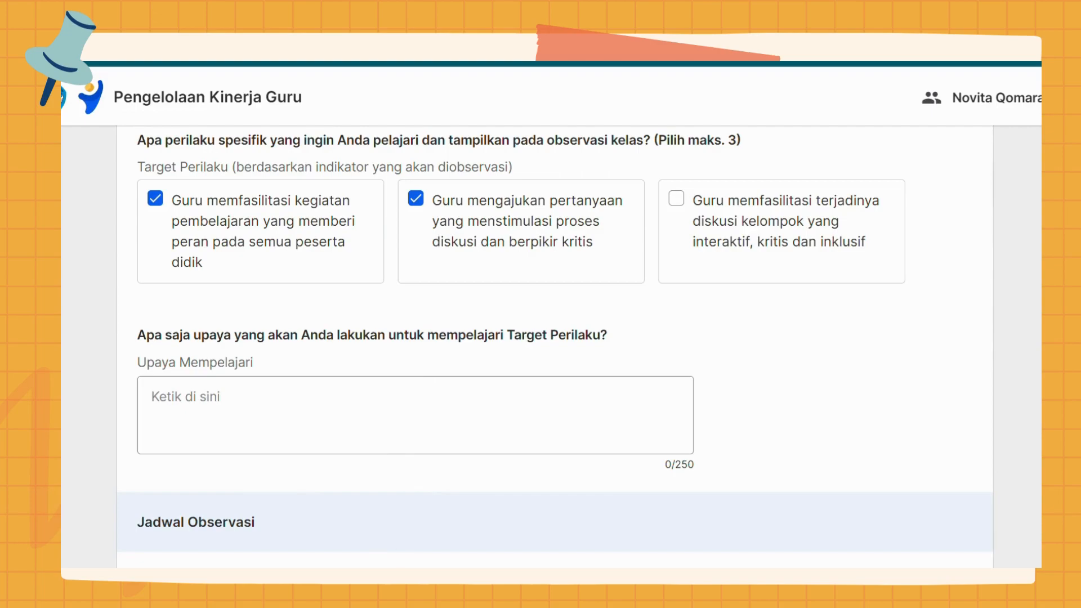
click(170, 406)
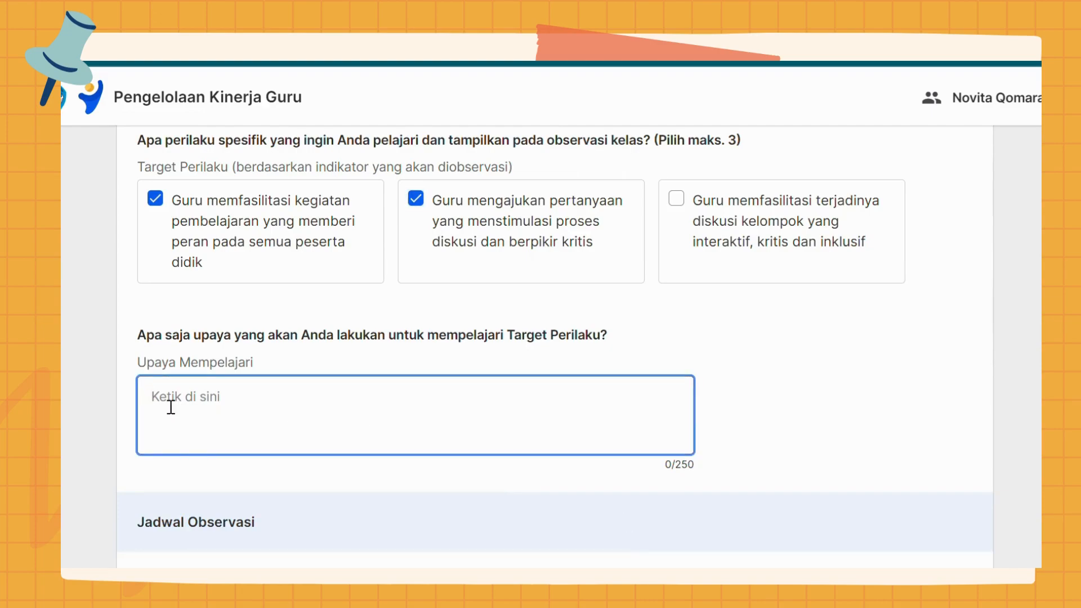
text(1.)
text(• Mempelajari buku- buku atau artikel online terkait strategi pembelajaran aktif yang dapat melibatkan semua peserta didik berperan dalam pembelajaran)
click(180, 403)
key(BackSpace)
key(BackSpace)
- End the first Upaya Mempelajari entry with a period and add the number "2." on a new line
click(579, 430)
text(.)
key(Return)
text(2.)
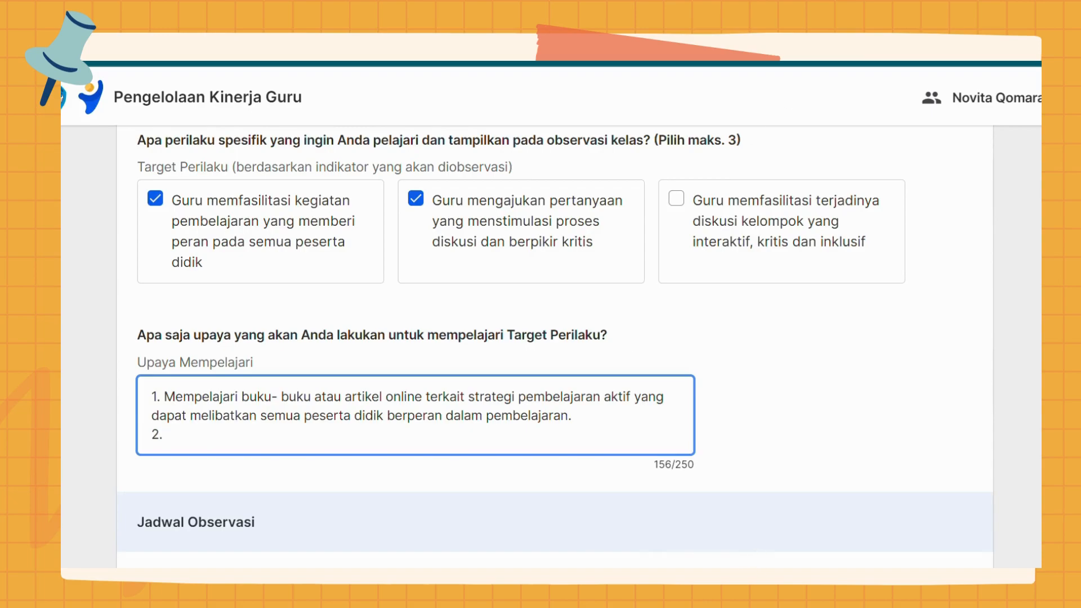
click(743, 499)
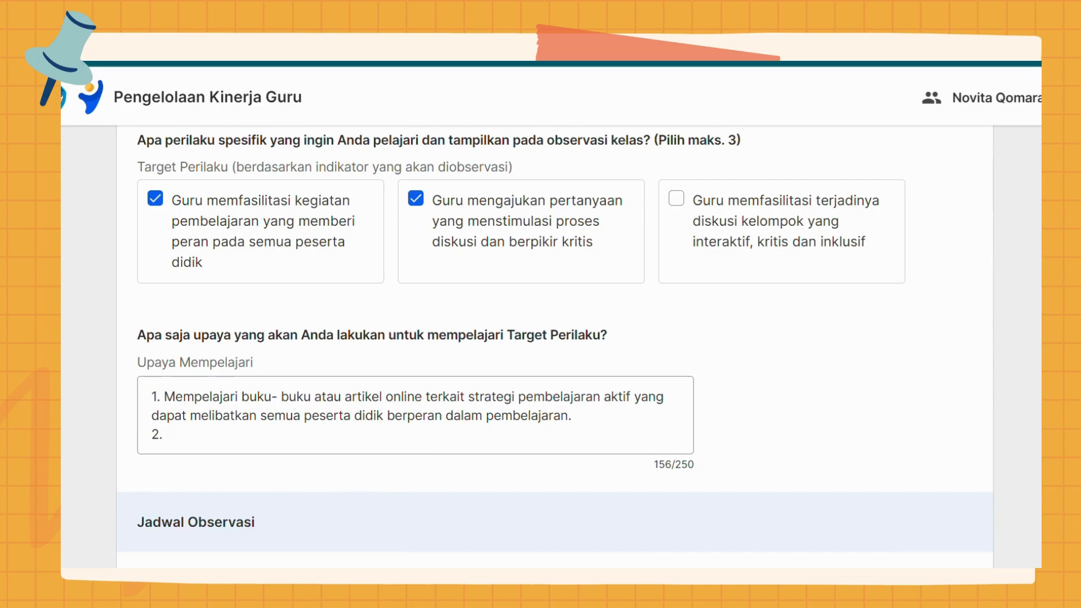
- Enter "• Mempelajari cara merancang media pembelajaran yang menarik bagi siswa." as the second Upaya Mempelajari entry and add "3." on a new line
key(alt+Tab)
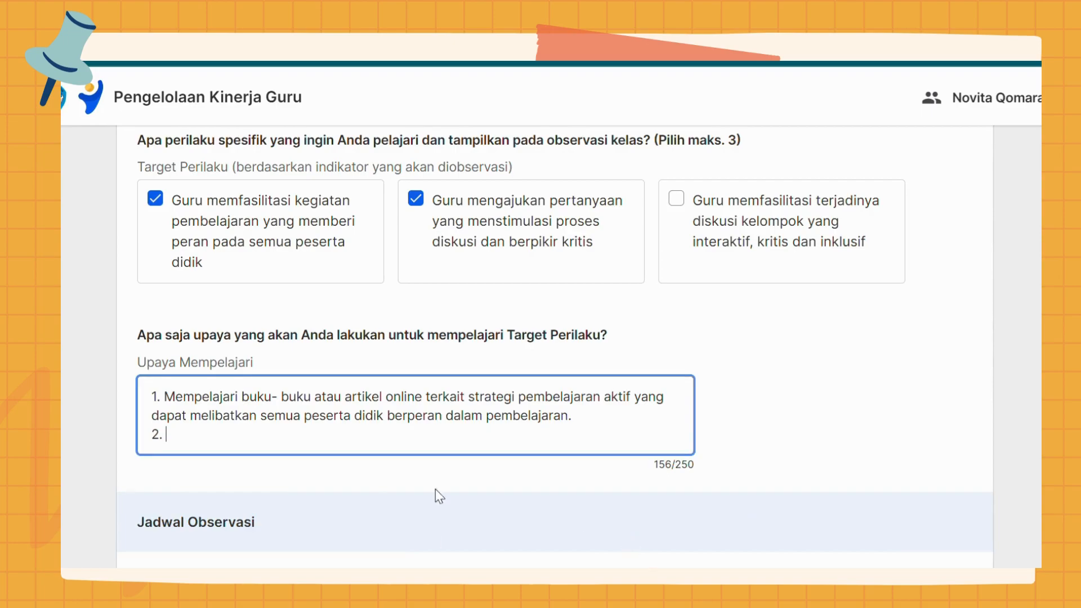
text(• Mempelajari cara merancang media pembelajaran yang menarik bagi siswa)
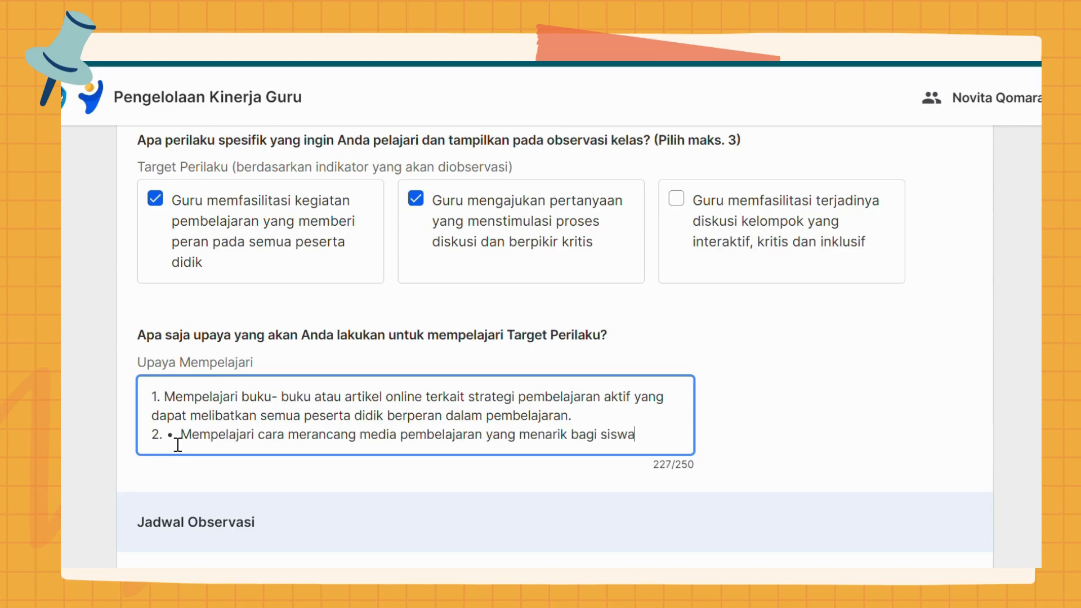
text(.)
key(Return)
text(3.)
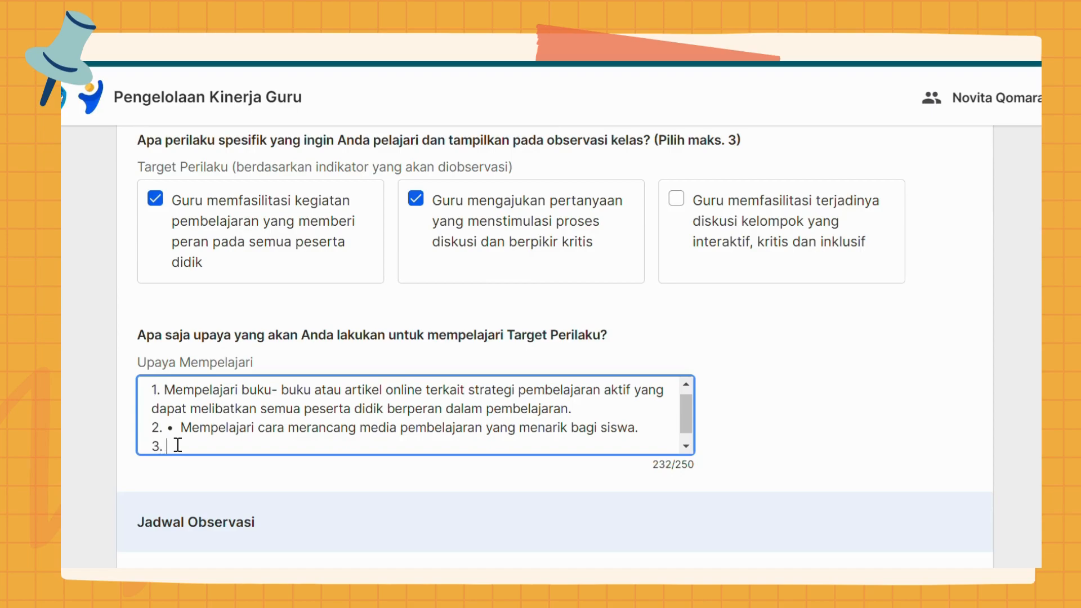
click(741, 490)
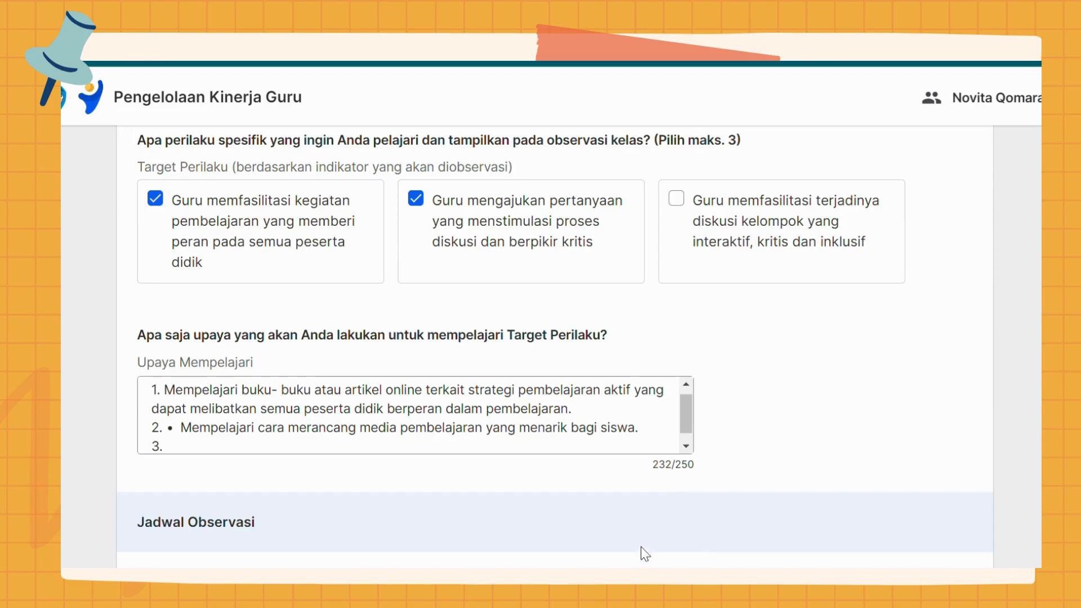
click(634, 532)
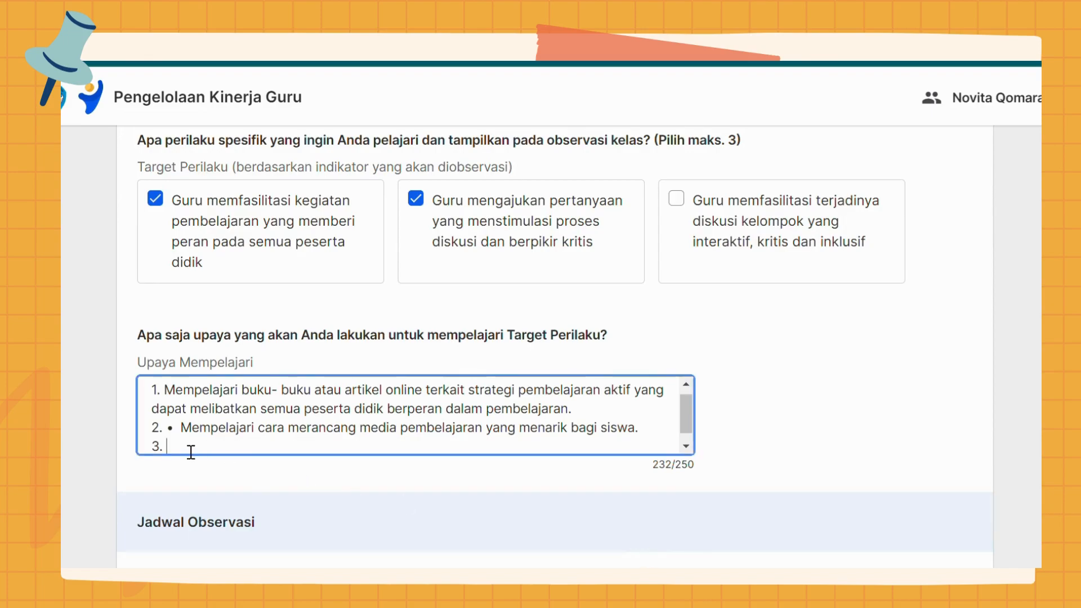
text(• Mengunjungi port)
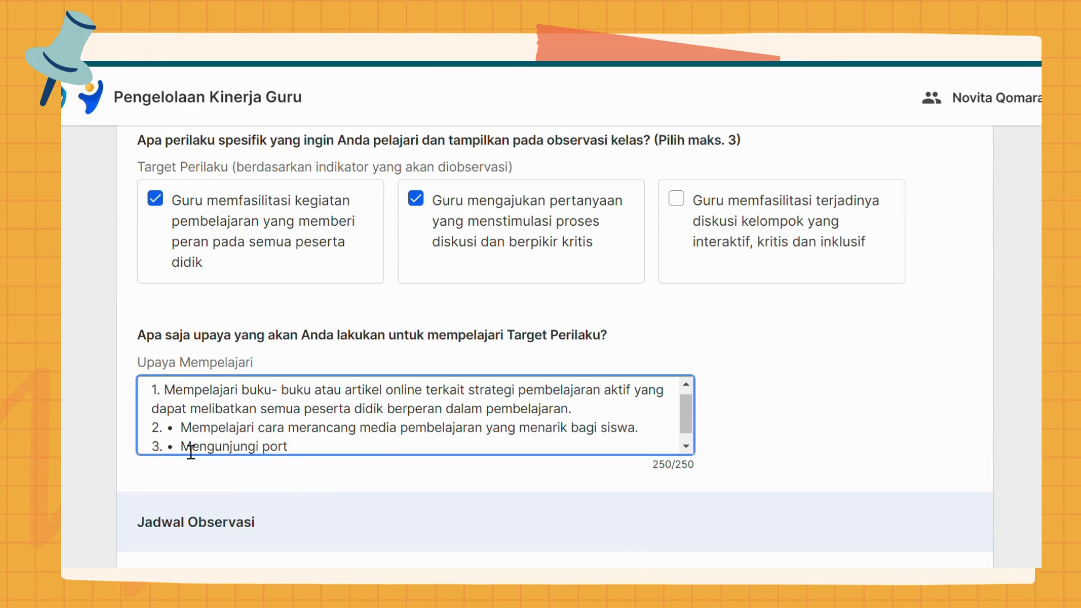
key(BackSpace)
key(BackSpace)
key(BackSpace)
key(BackSpace)
key(BackSpace)
key(BackSpace)
key(BackSpace)
key(BackSpace)
key(BackSpace)
key(BackSpace)
key(BackSpace)
key(BackSpace)
key(BackSpace)
key(BackSpace)
key(BackSpace)
key(BackSpace)
key(BackSpace)
key(BackSpace)
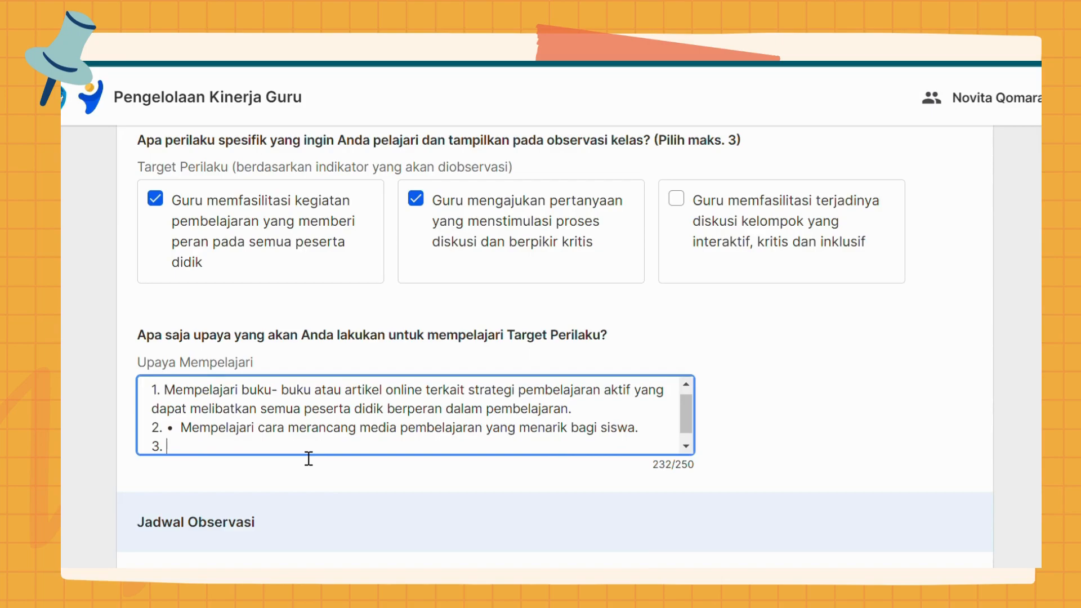
click(748, 515)
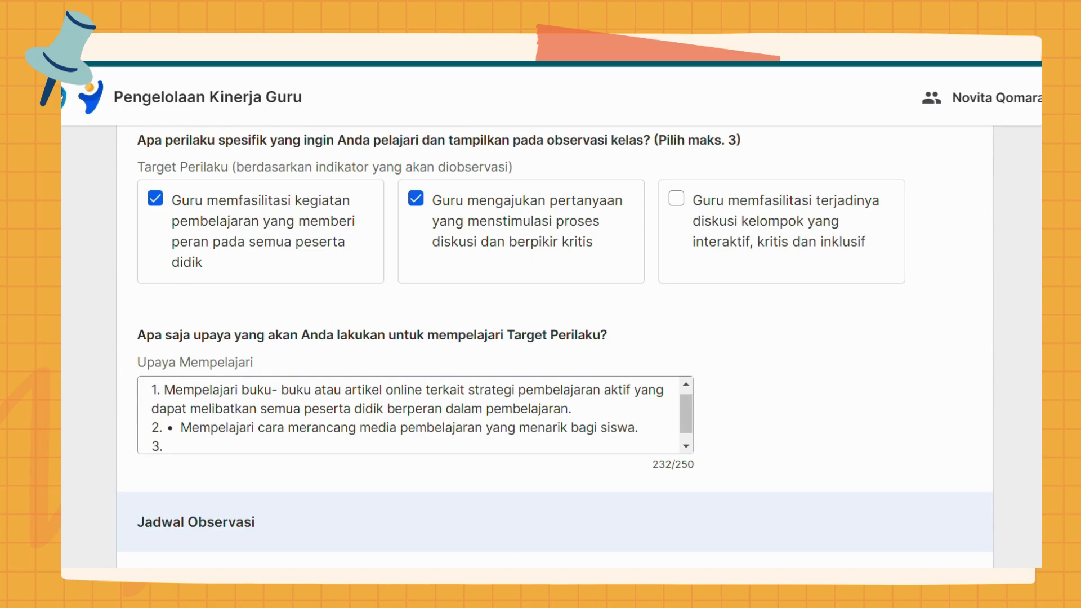
click(625, 531)
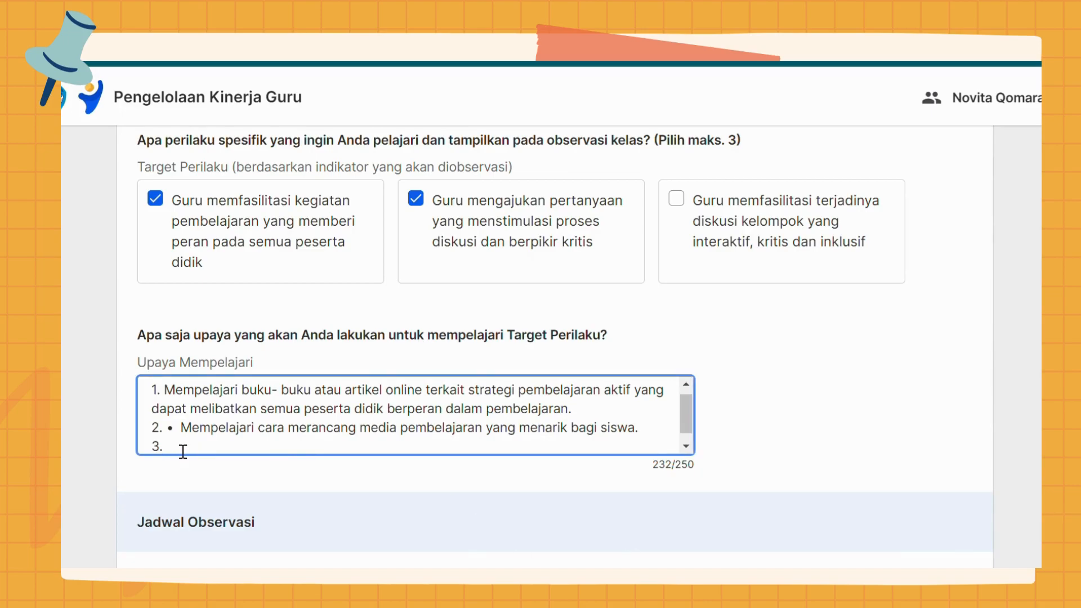
text(• Mengunjungi port)
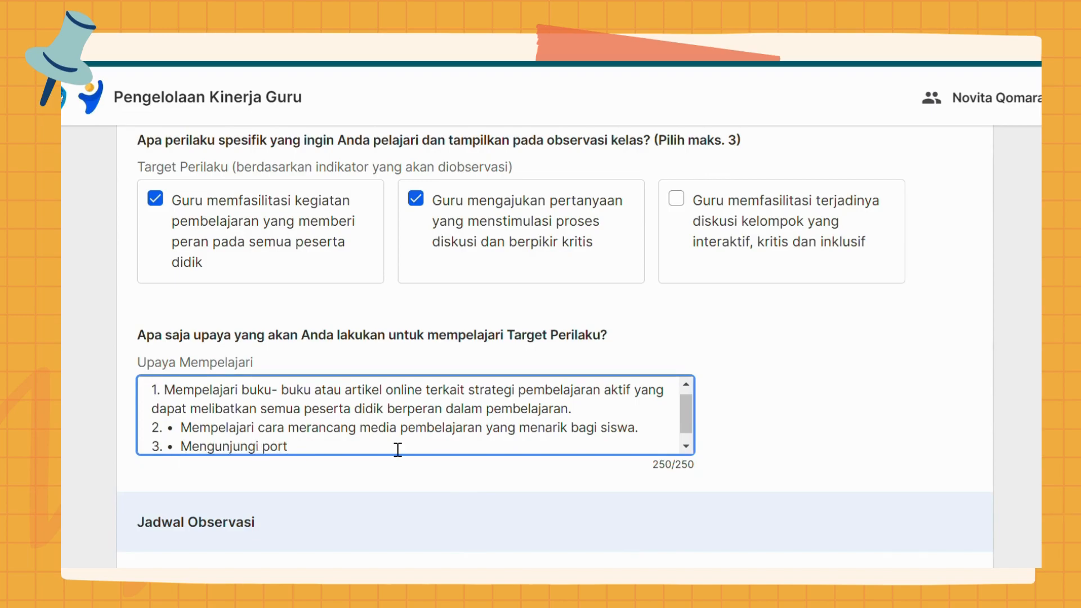
click(686, 446)
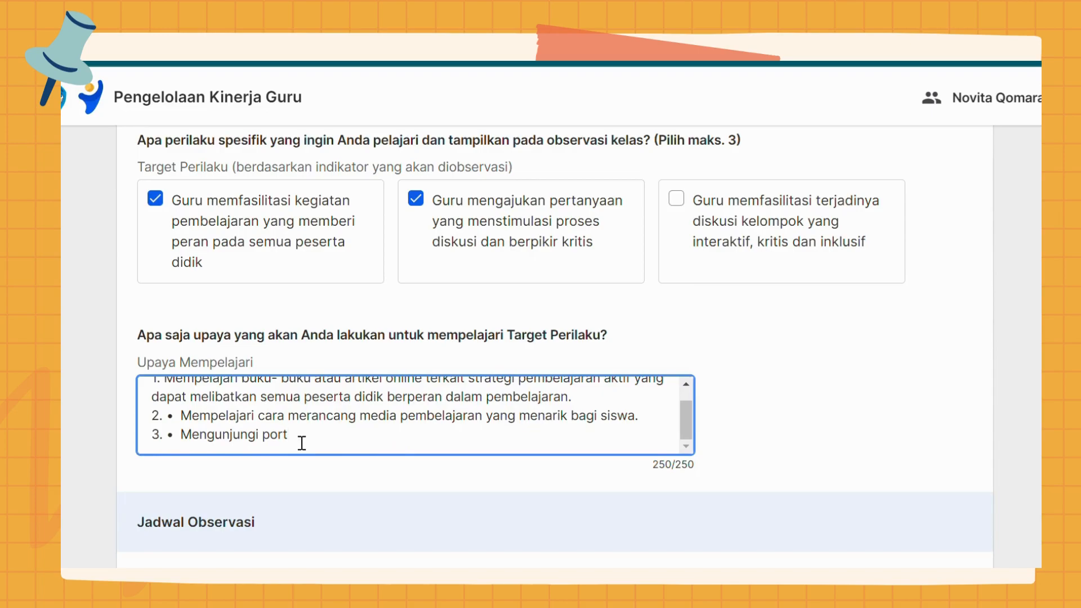
drag(321, 451, 169, 446)
key(BackSpace)
key(BackSpace)
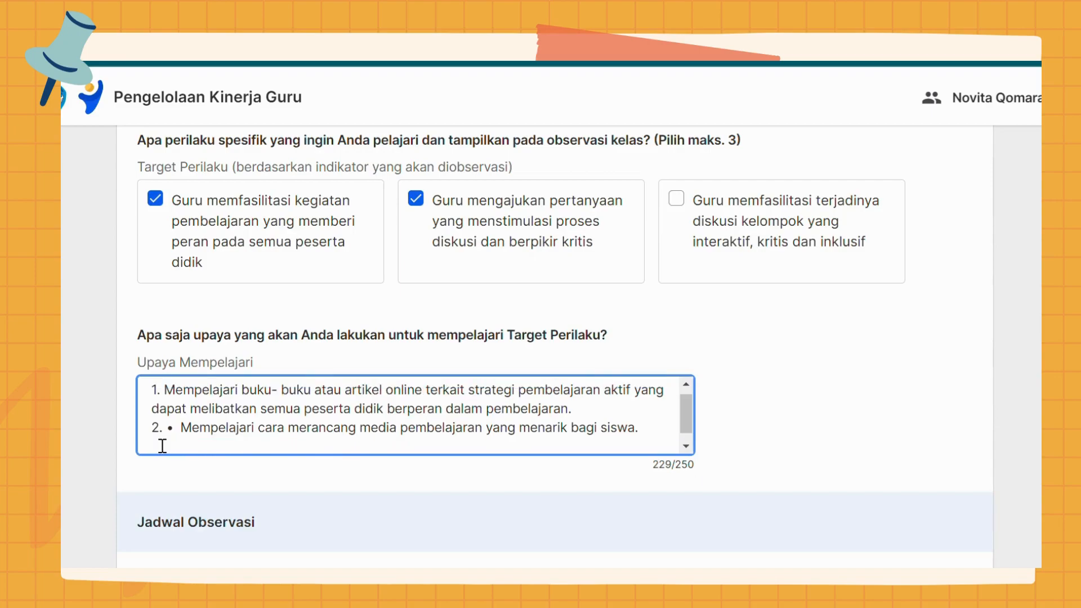
- Remove the bullet character in front of the second Upaya Mempelajari entry
click(189, 434)
key(BackSpace)
key(BackSpace)
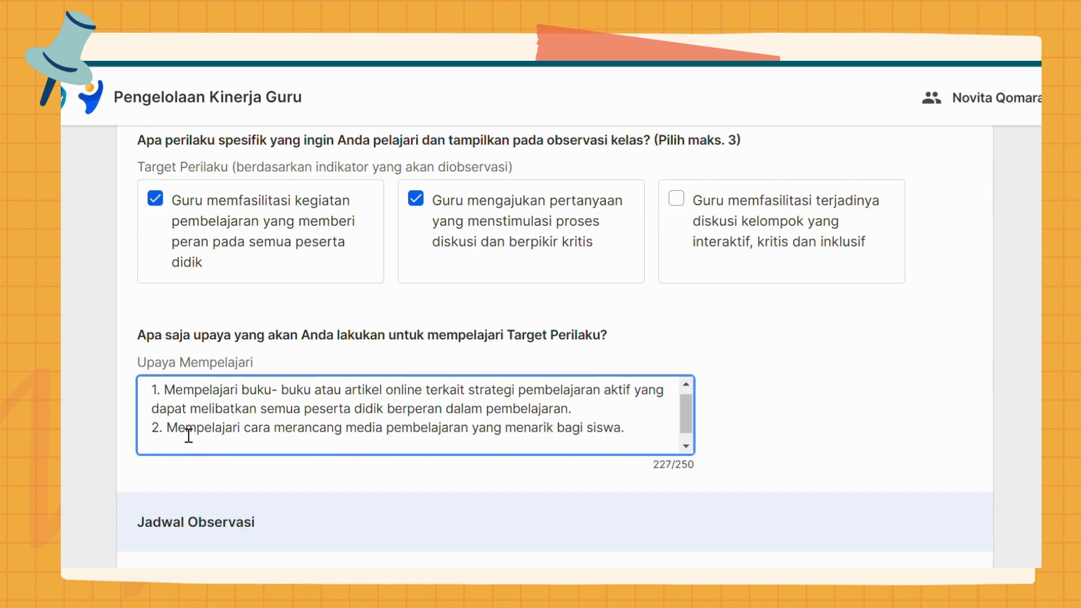
click(639, 436)
key(Return)
text(3. Mengunjung)
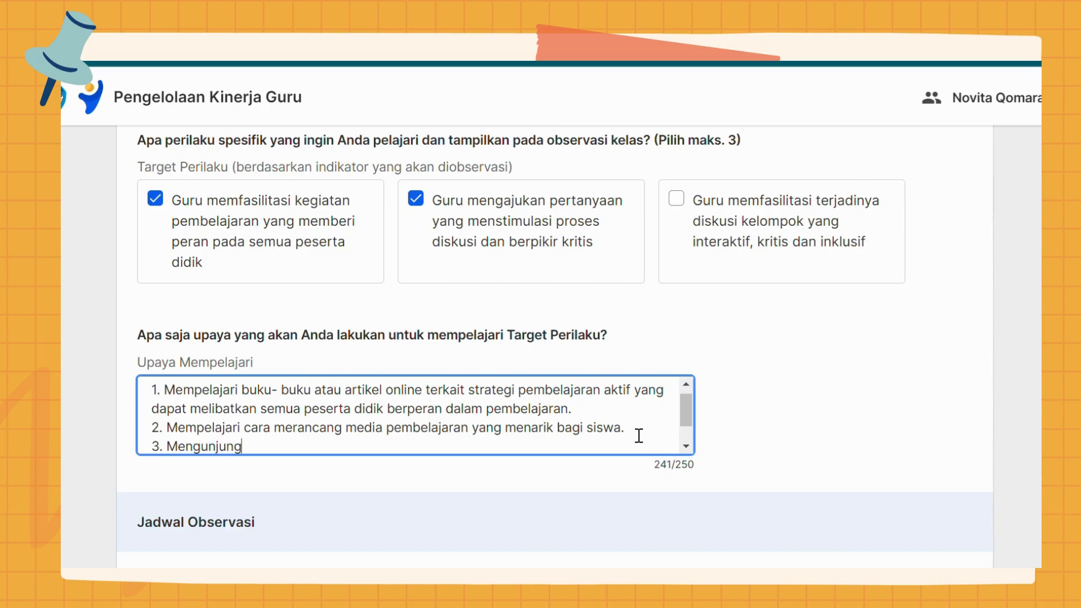
text(i portal)
click(714, 508)
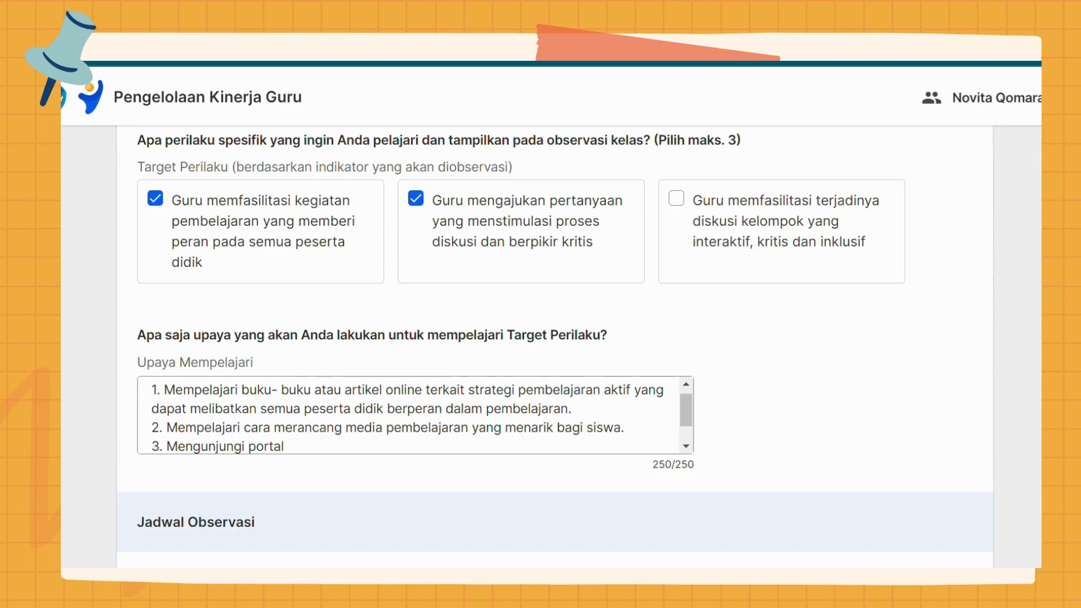
click(597, 444)
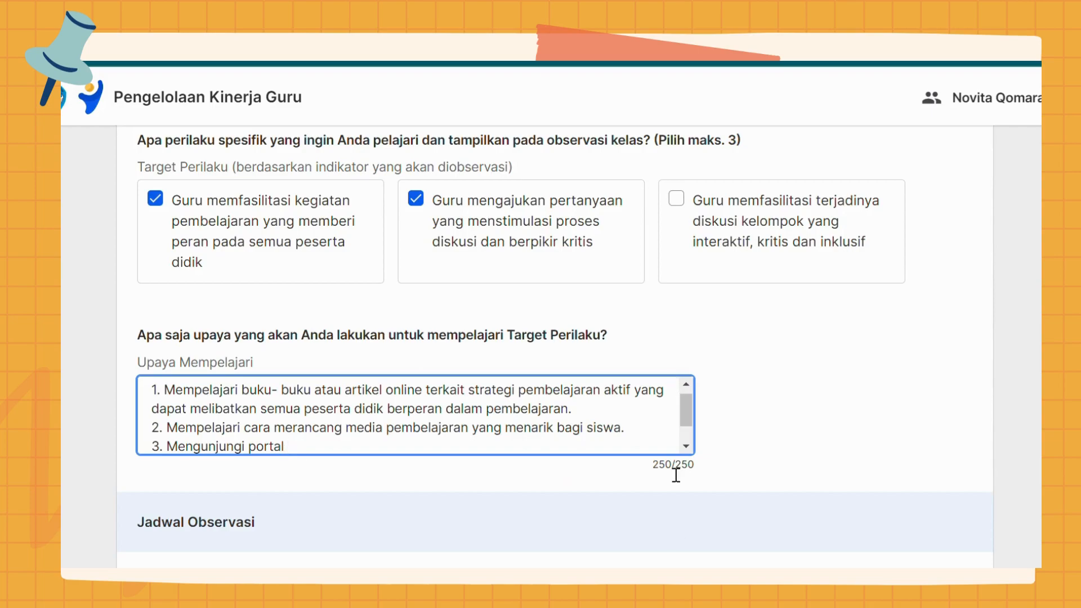
click(686, 448)
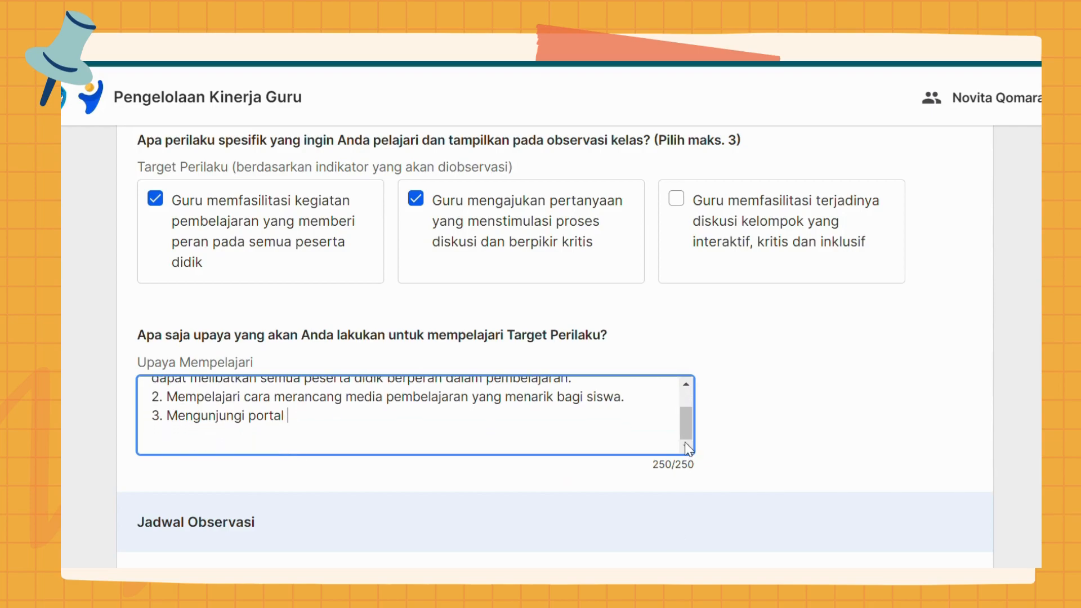
drag(318, 431, 163, 428)
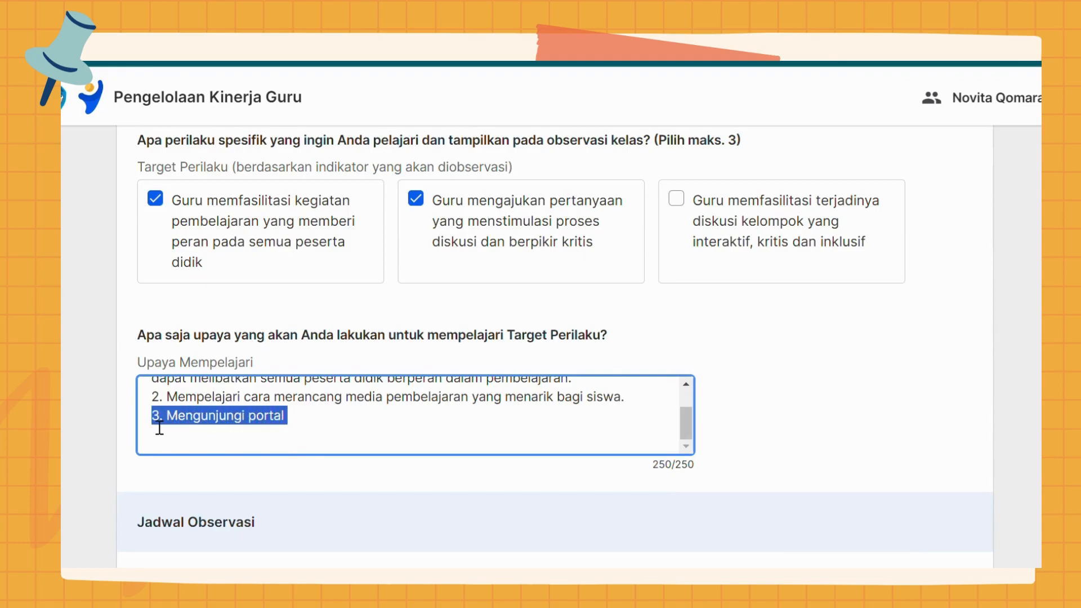
key(BackSpace)
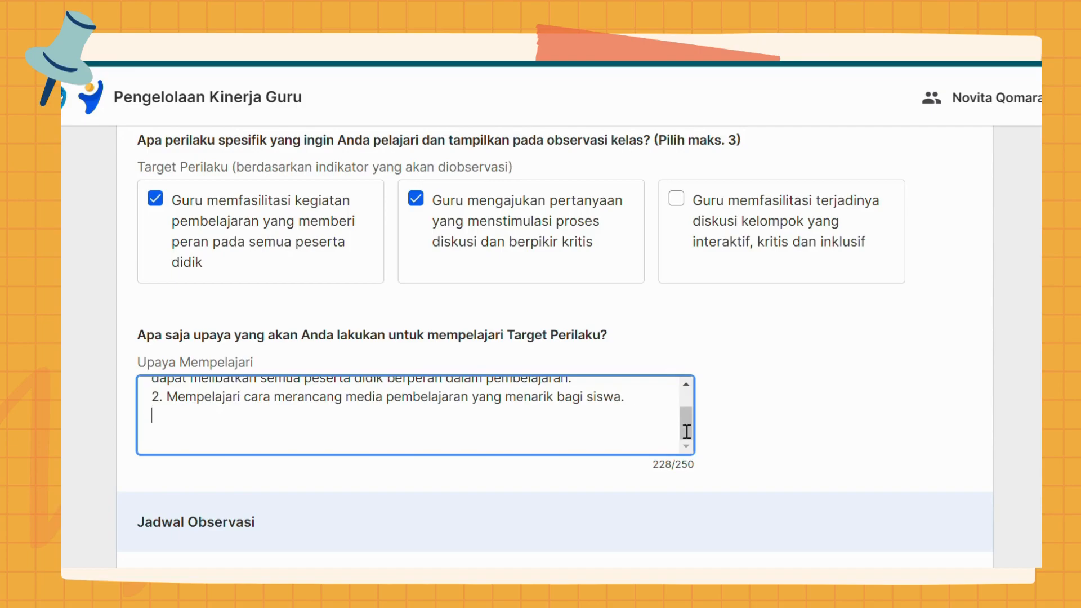
- Shorten the first Upaya Mempelajari entry by deleting "yang dapat melibatkan semua peserta didik berperan dalam pembelajaran."
drag(685, 424, 677, 397)
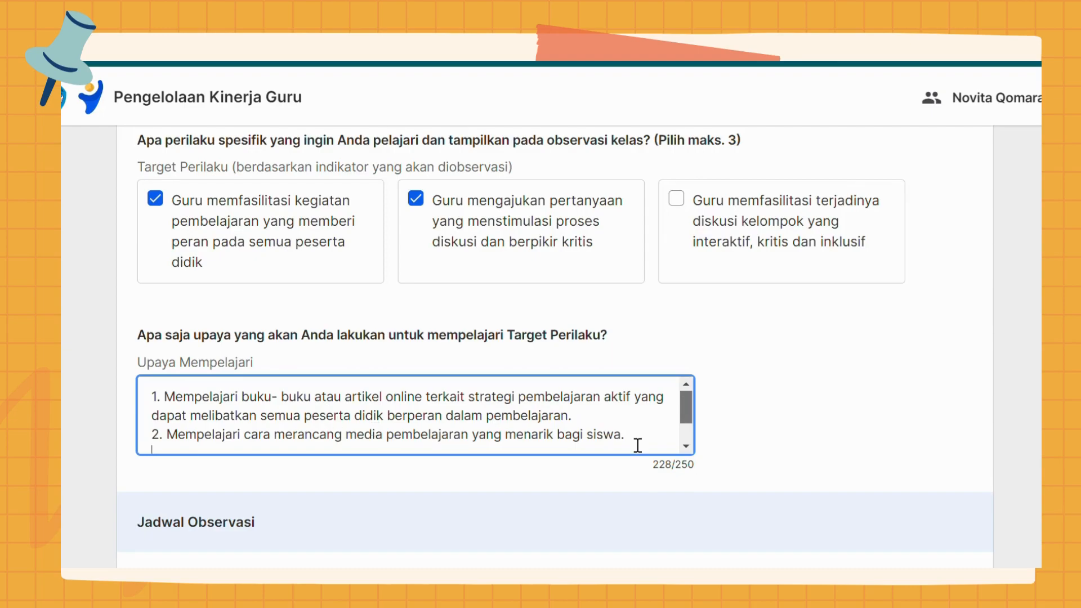
drag(685, 404, 687, 420)
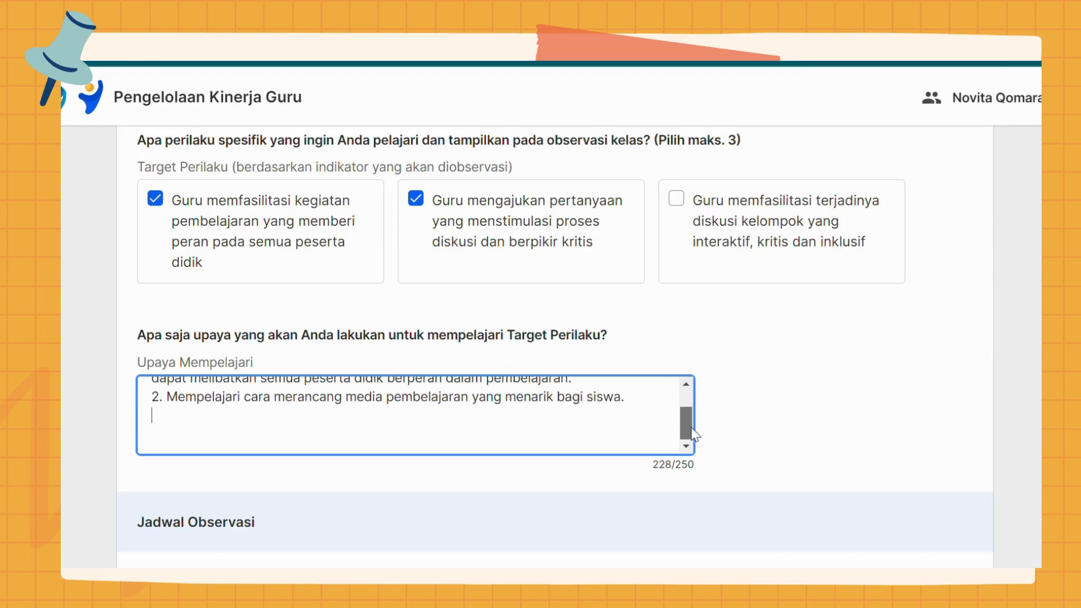
drag(688, 427, 684, 400)
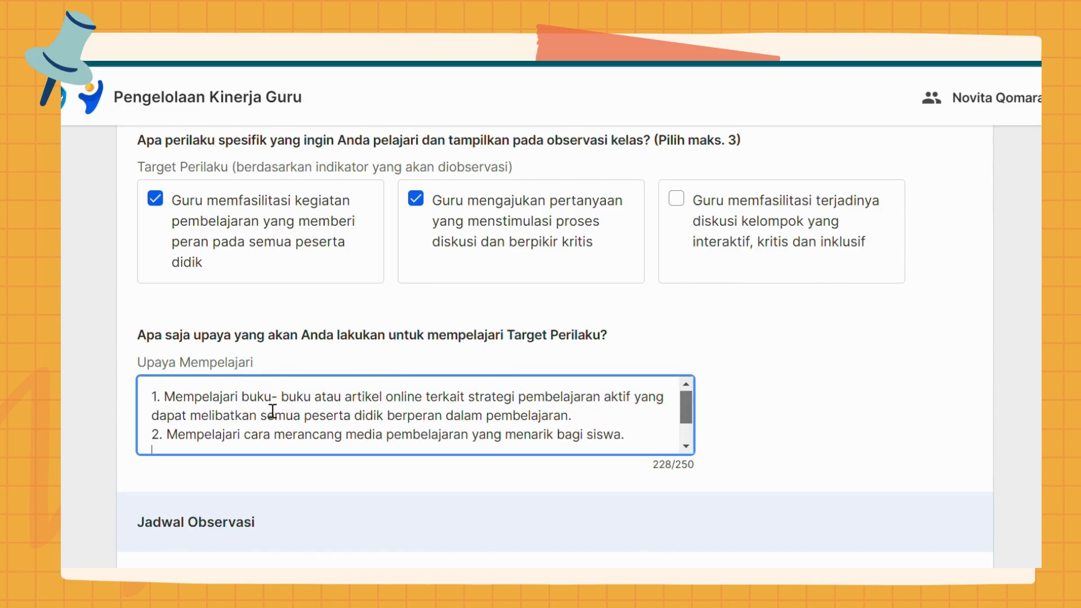
drag(594, 423, 642, 414)
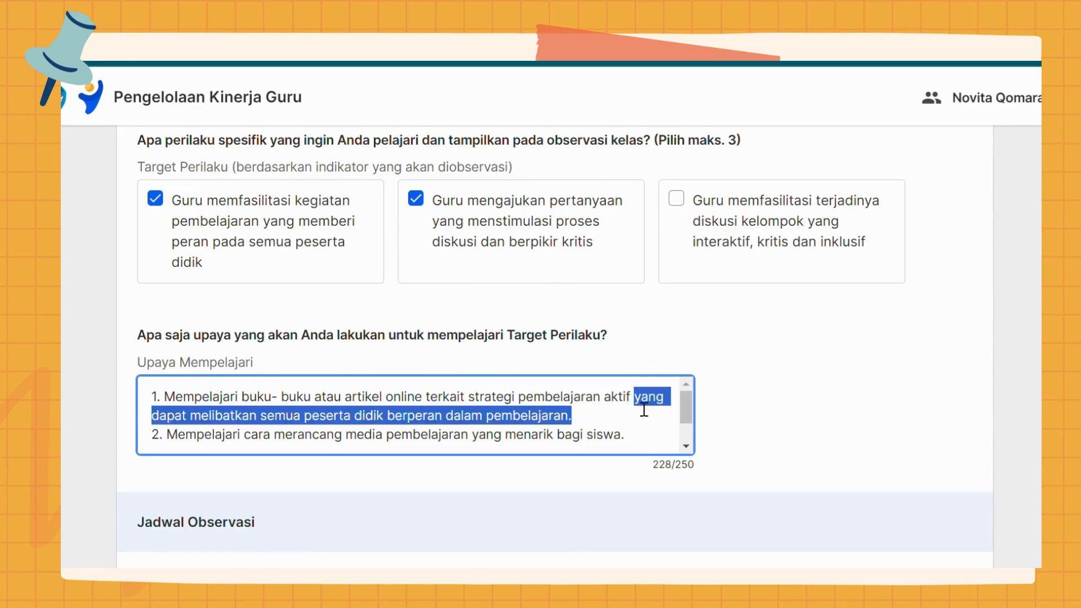
key(BackSpace)
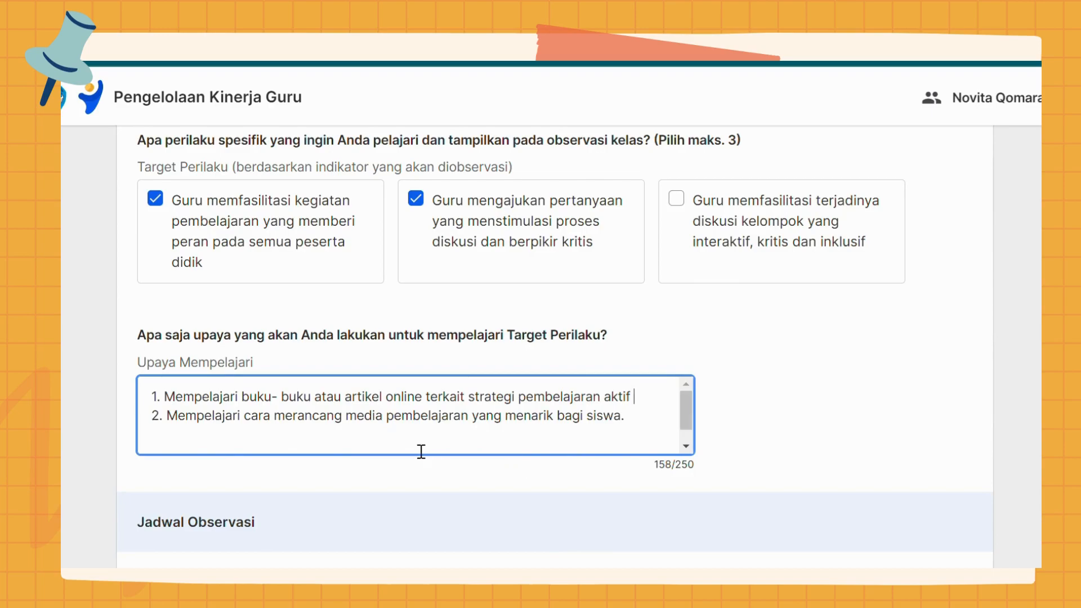
- Add the third Upaya Mempelajari entry "3. Mengontar resmi untuk belajar menyusun pertanyaan terbuka" on a new line
click(628, 419)
key(Return)
text(3.)
click(739, 529)
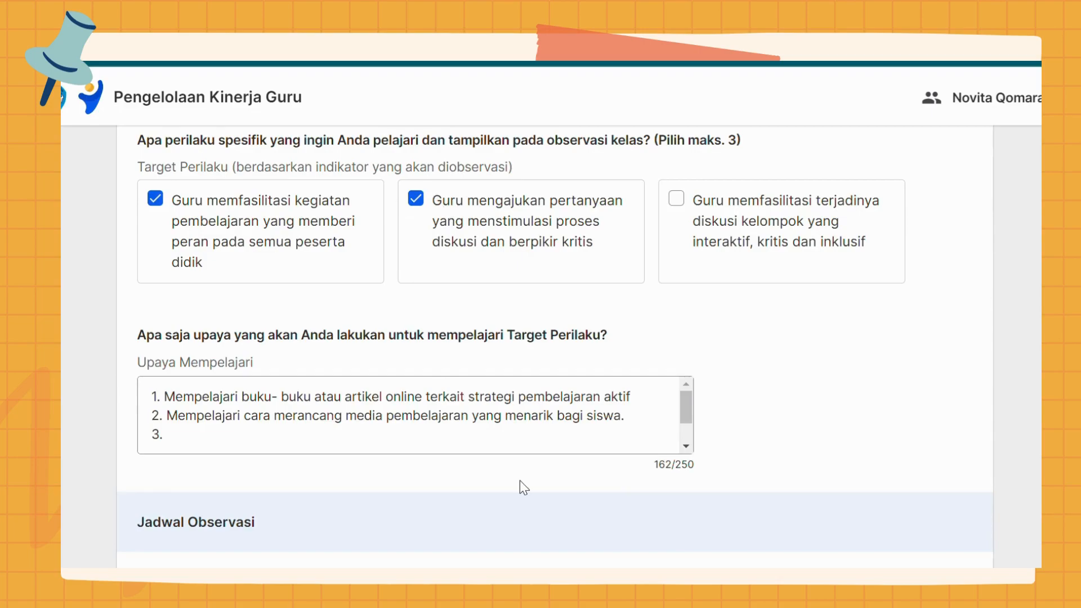
click(195, 450)
text(Me)
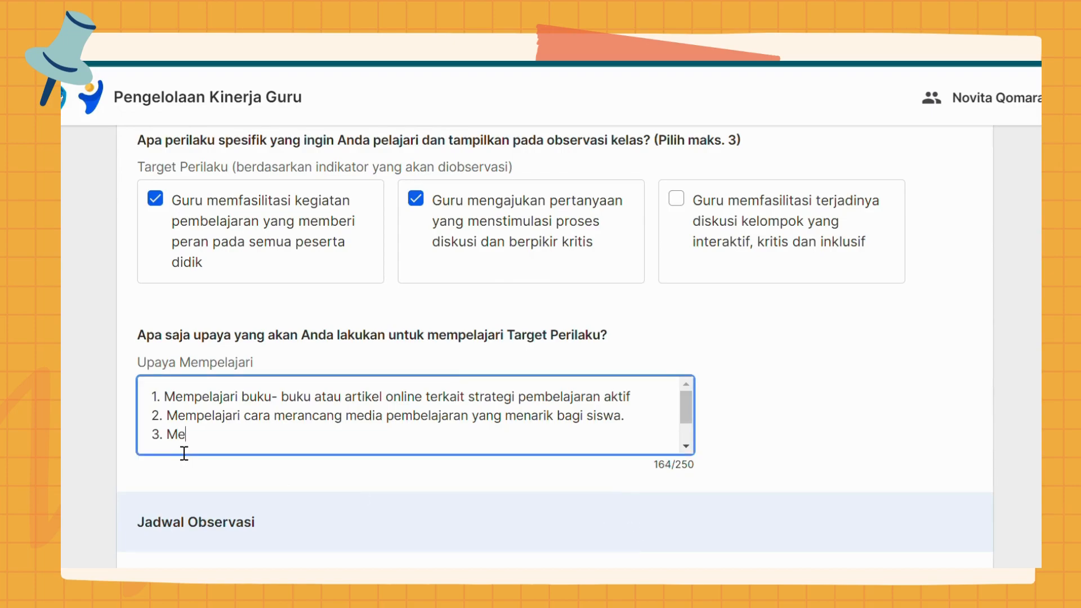
text(ngontar resmi untuk)
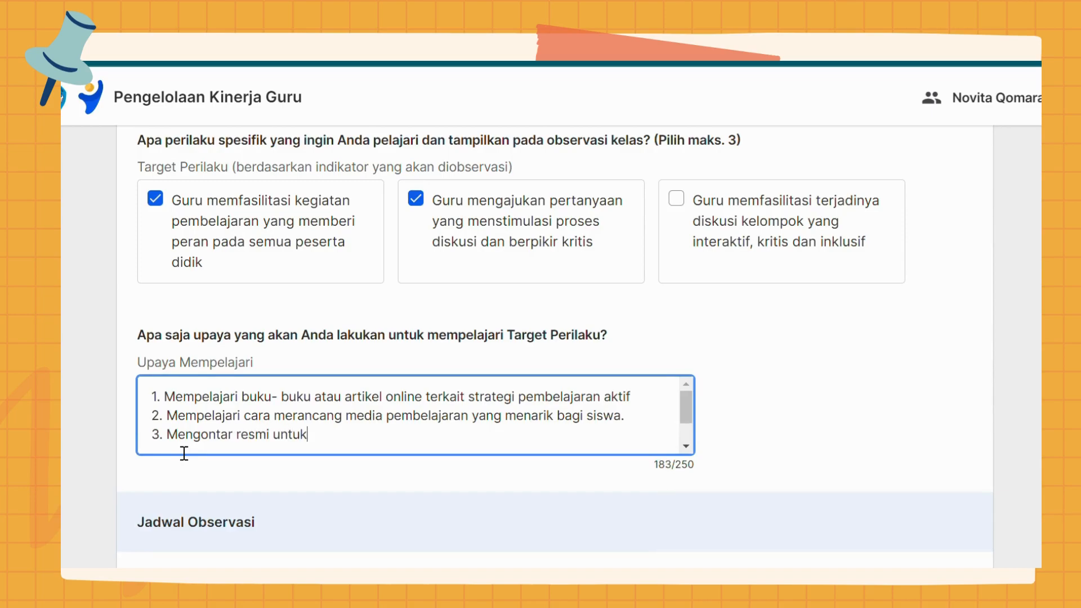
text( belajar menyus)
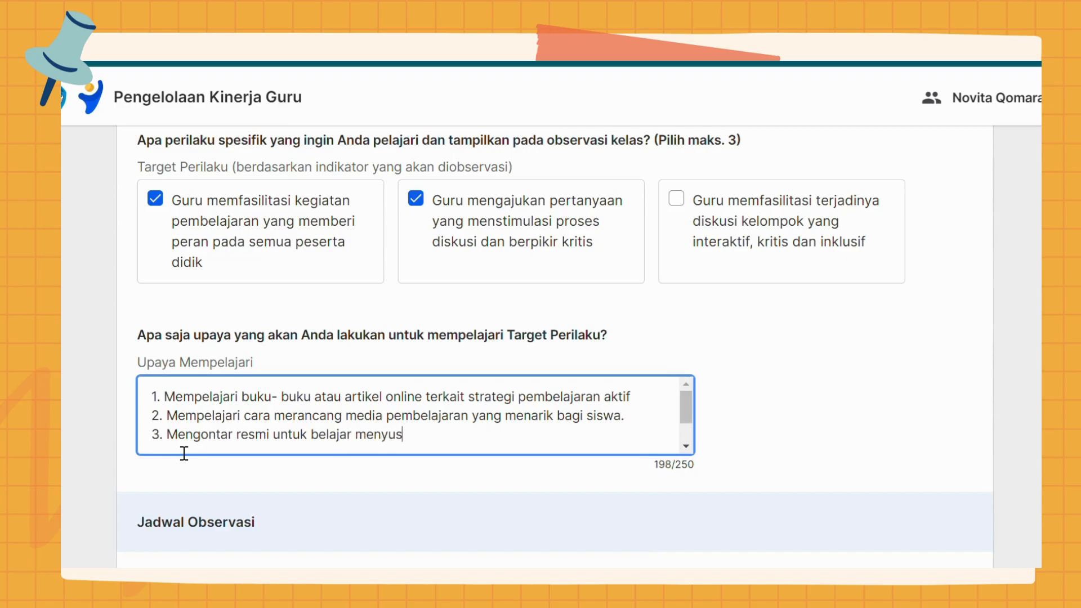
text(un pertanyaan t)
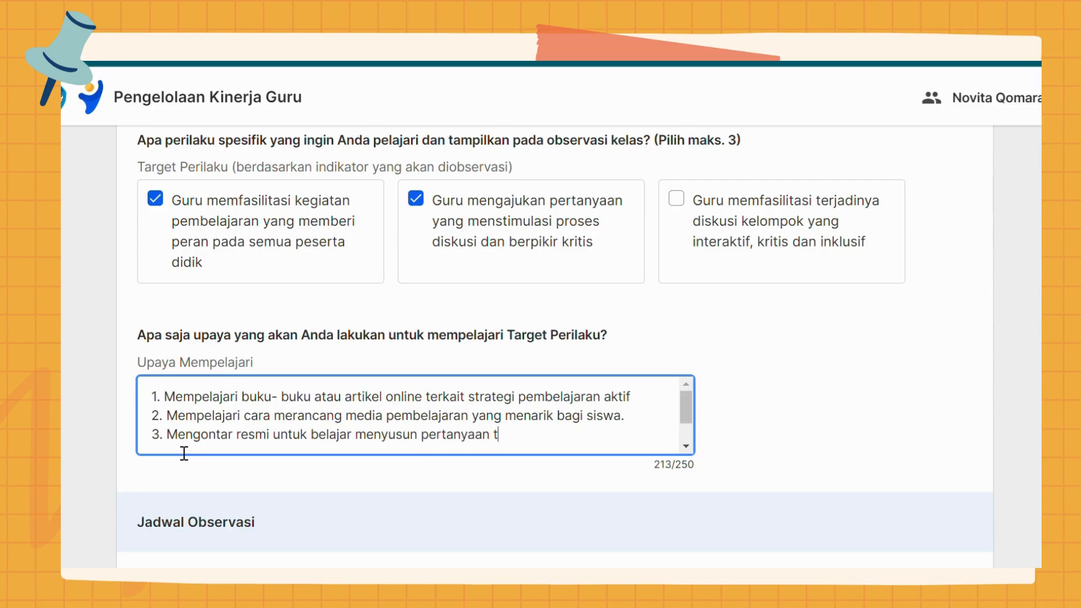
text(erbuka)
- Add the fourth Upaya Mempelajari entry "4. Mengikuti seminar/ webinar" on a new line
key(Return)
text(4. Me)
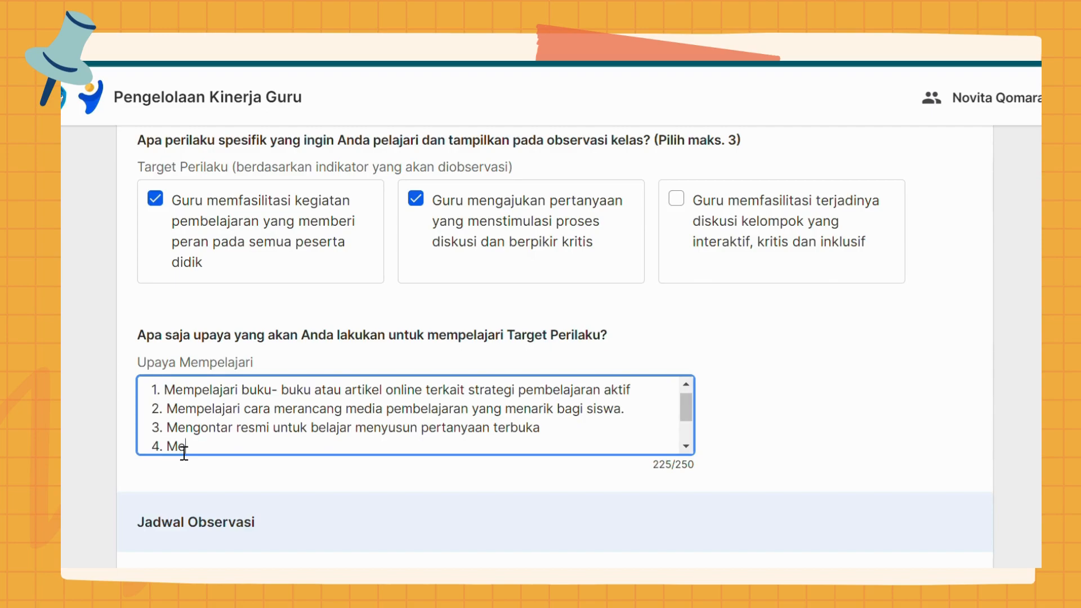
text(ngikuti seminar/ weni)
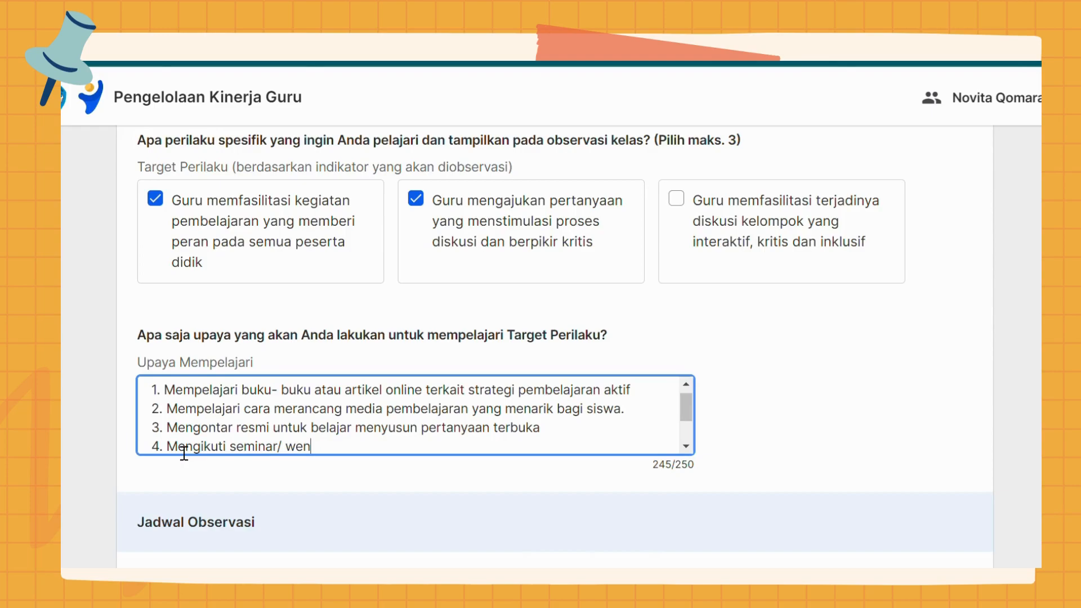
key(BackSpace)
key(BackSpace)
text(ebinar)
mouse_move(688, 417)
mouse_down()
mouse_move(688, 434)
mouse_move(688, 403)
mouse_move(688, 439)
mouse_move(688, 407)
mouse_up()
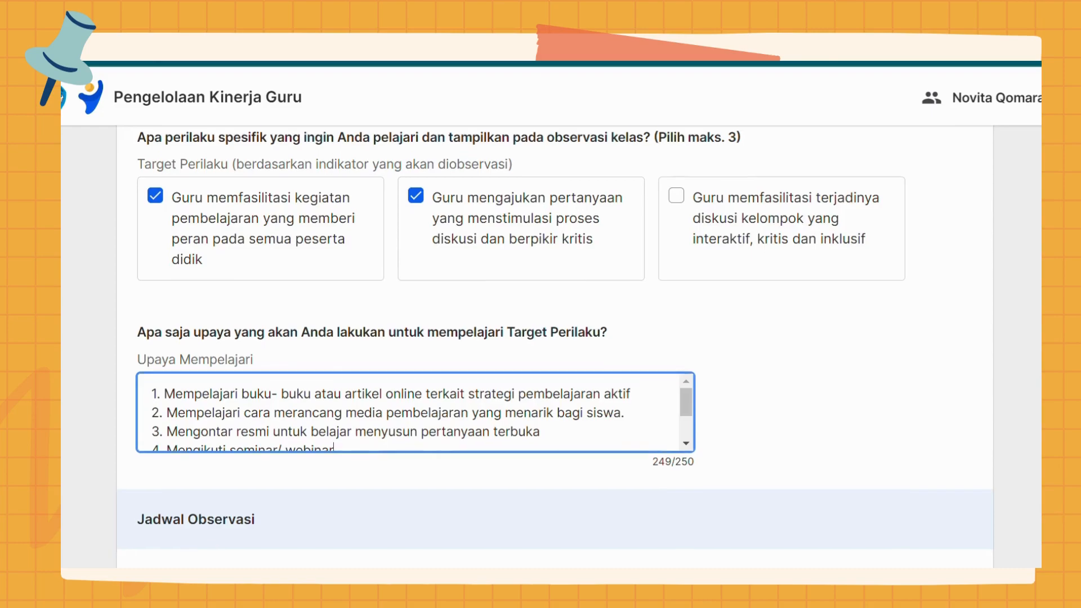
- Set the observation date (Tanggal) under Jadwal Observasi to 4 March 2024
scroll(555, 348, down, 1)
scroll(555, 348, down, 4)
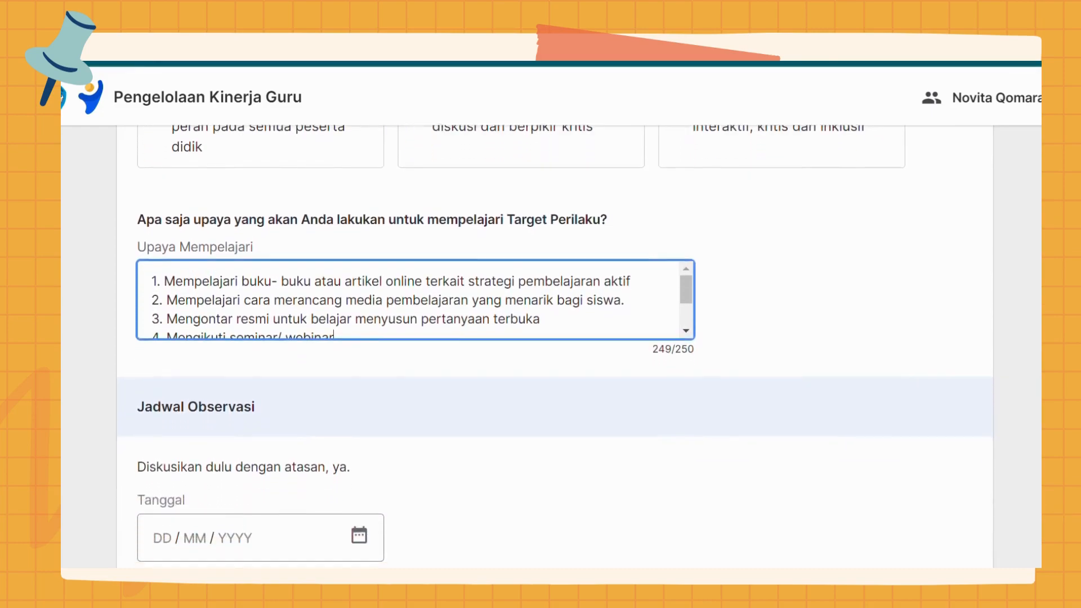
scroll(555, 349, down, 2)
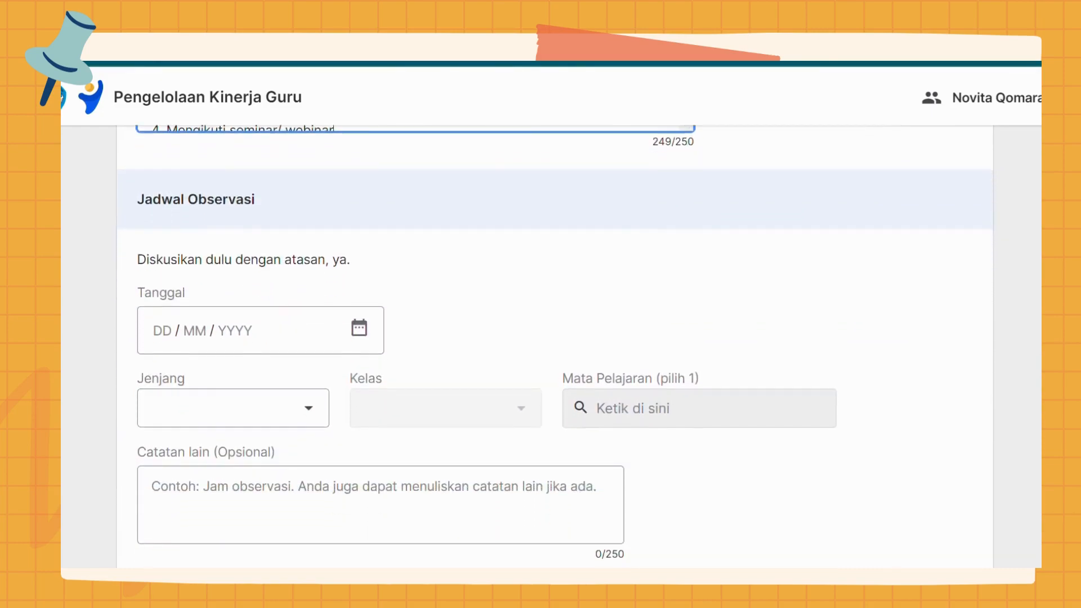
click(365, 336)
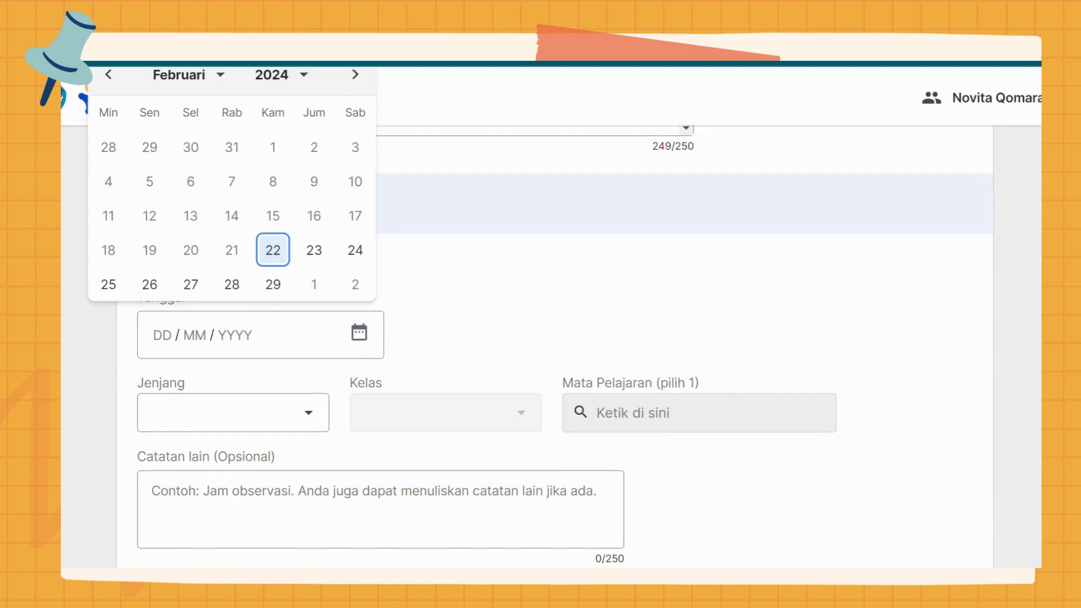
scroll(370, 248, up, 4)
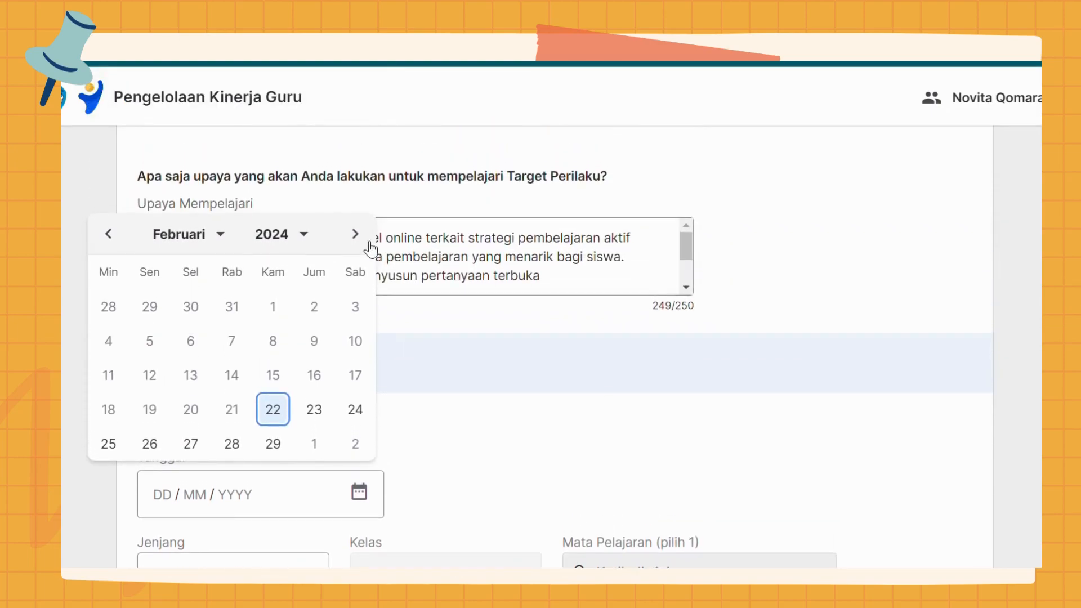
click(357, 237)
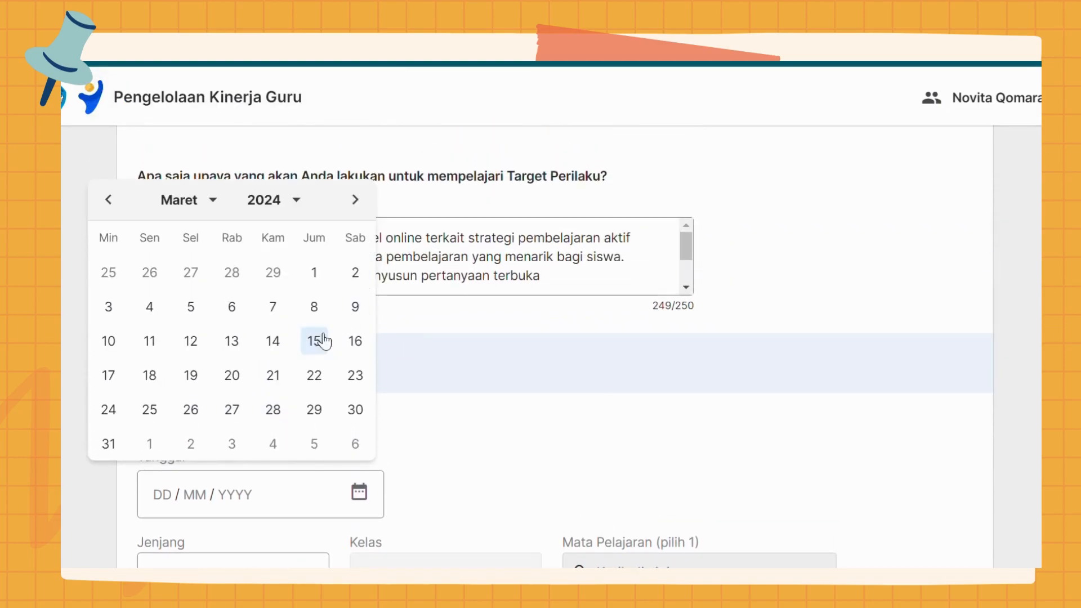
click(151, 308)
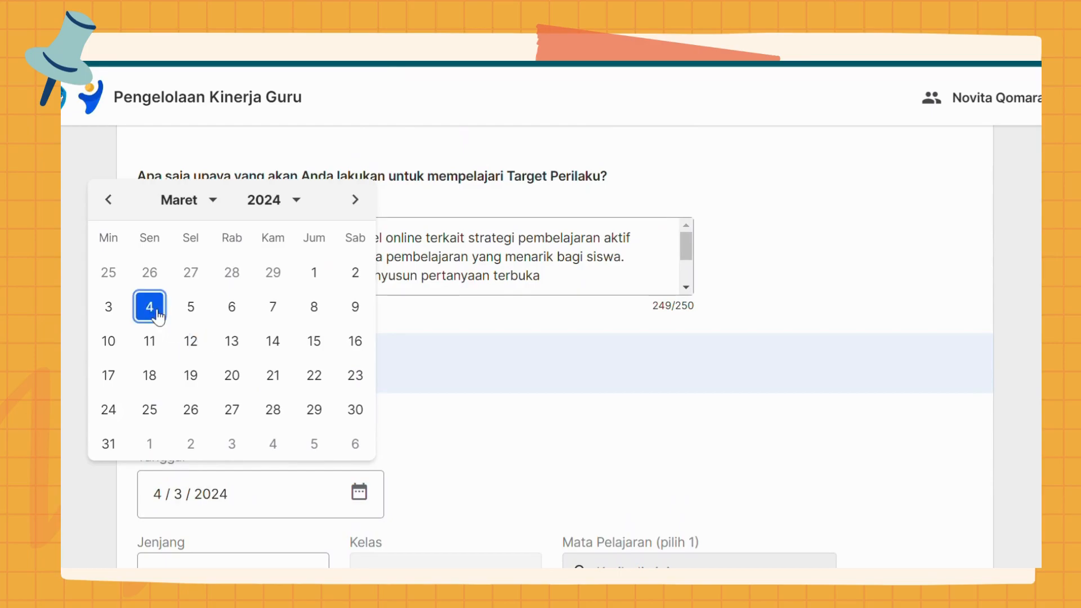
click(506, 431)
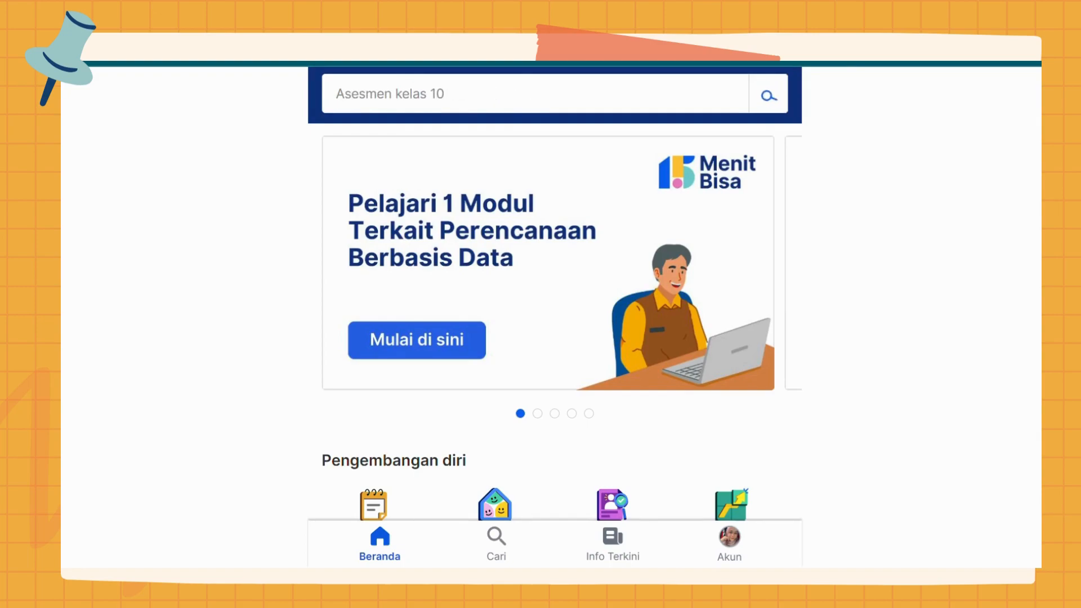
- Replace the class-hour details after "Jam observasi :" in Catatan lain with "pada pukul 08.20- 09.30"
scroll(555, 304, down, 2)
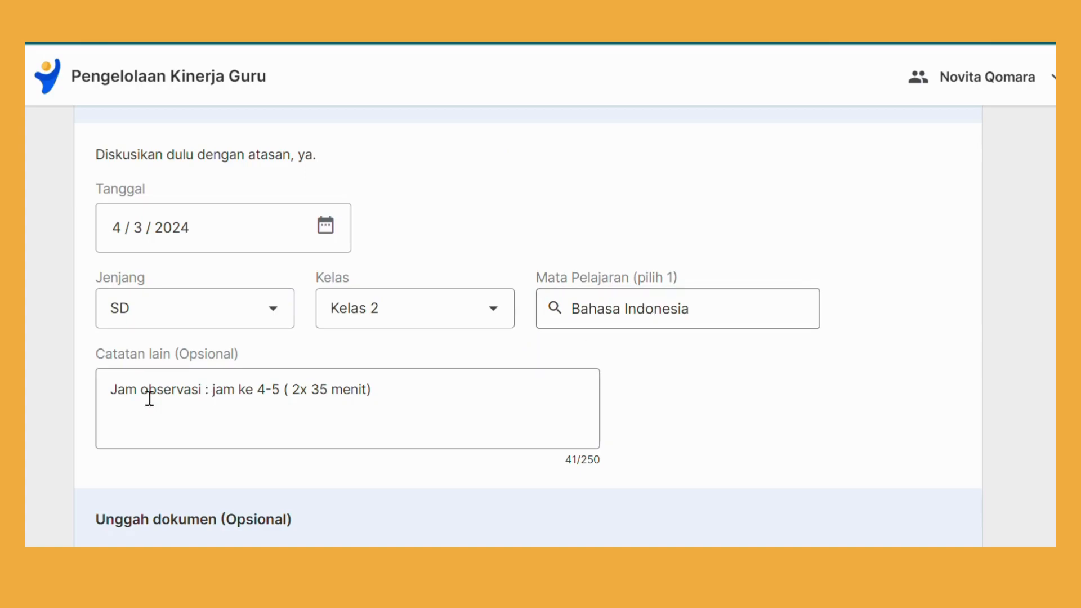
drag(372, 389, 224, 397)
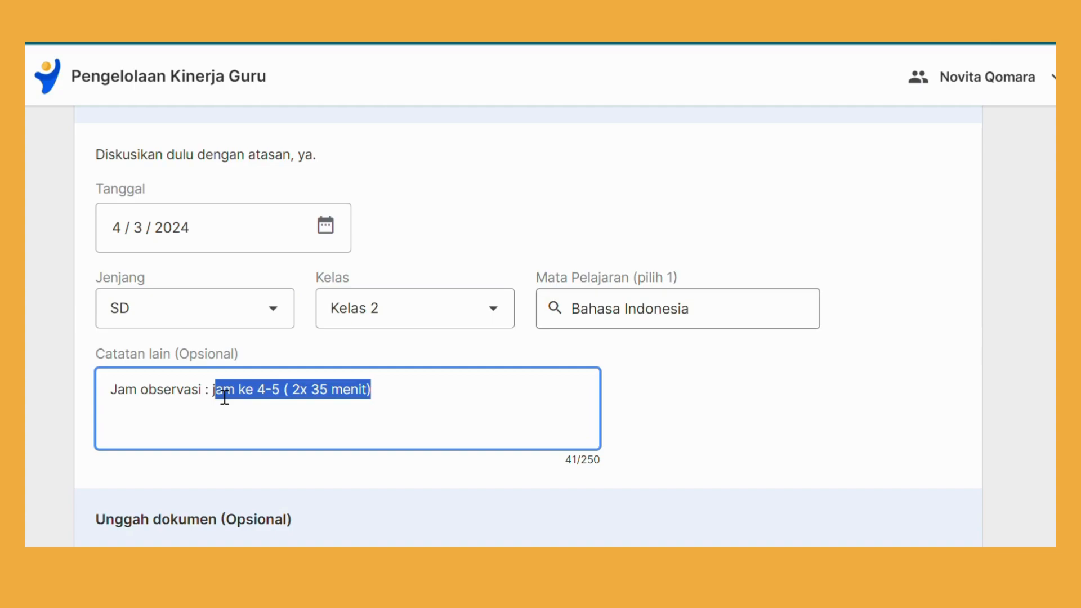
key(BackSpace)
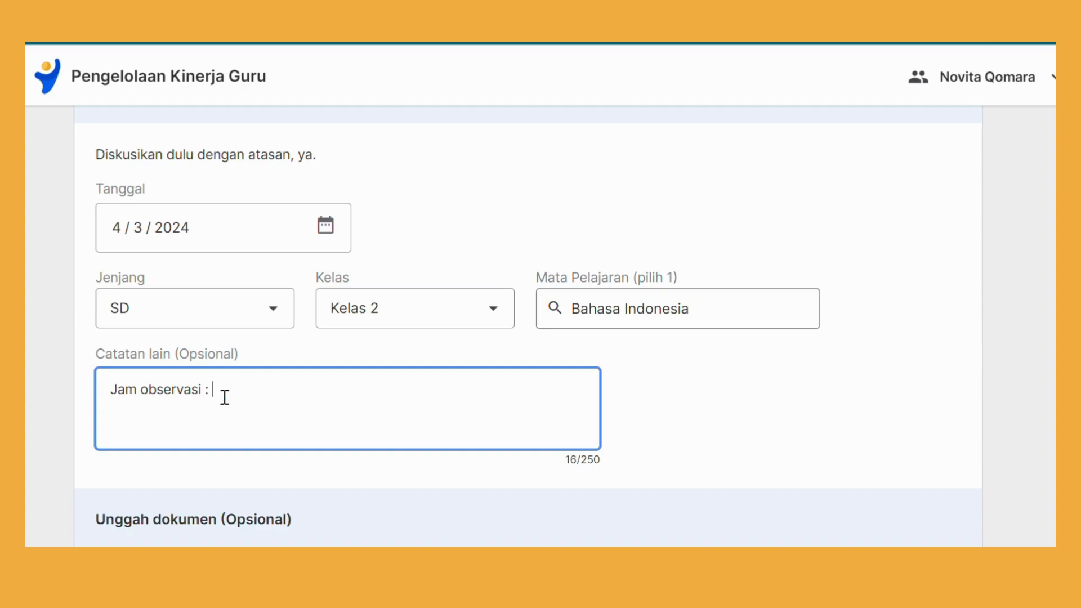
text(ada pukul)
text(08.20)
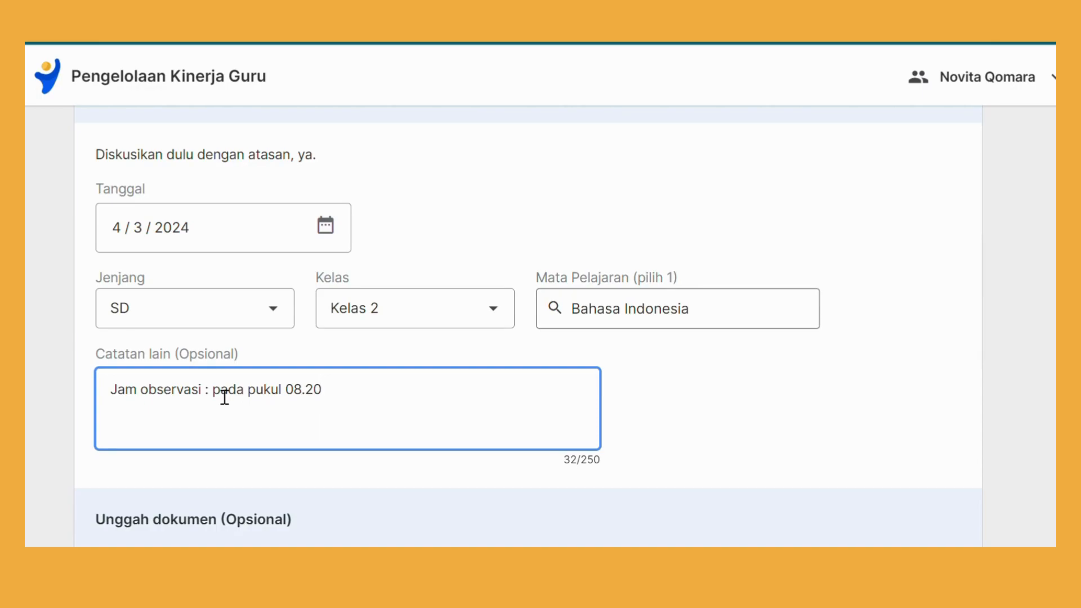
text(- 09)
text(30)
click(357, 401)
text(.)
- Open the upload options for the Dokumen RPP/Modul Ajar/Perangkat Asesmen
scroll(528, 326, down, 5)
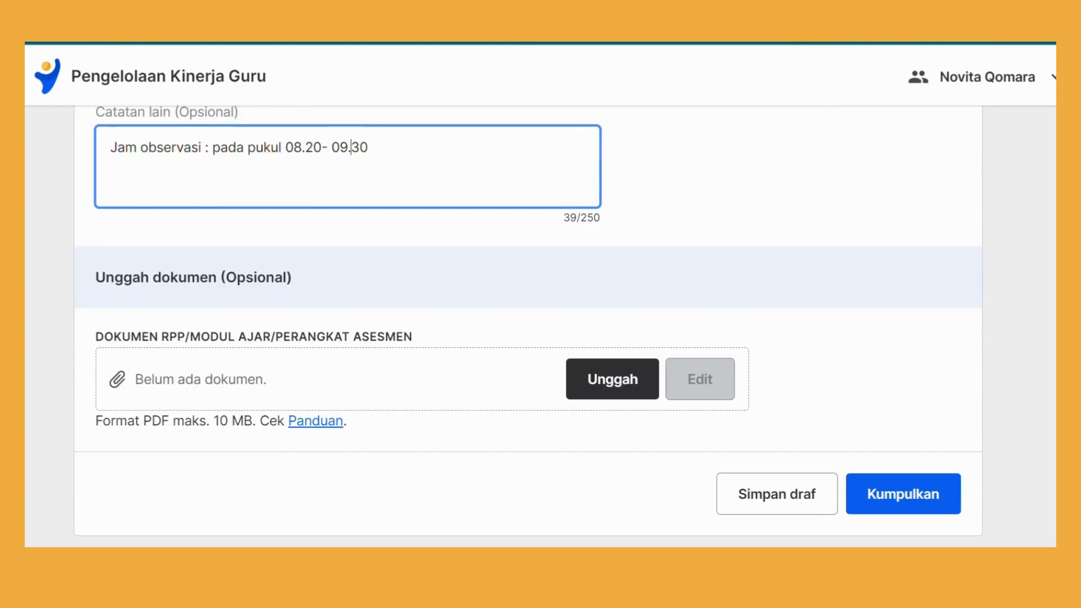
scroll(528, 326, up, 2)
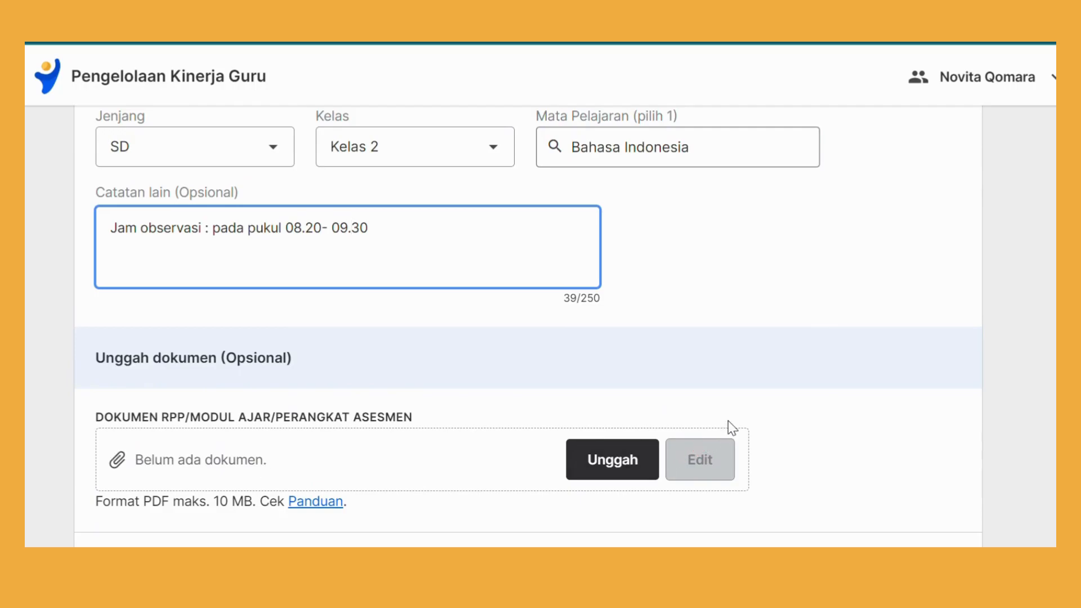
click(618, 457)
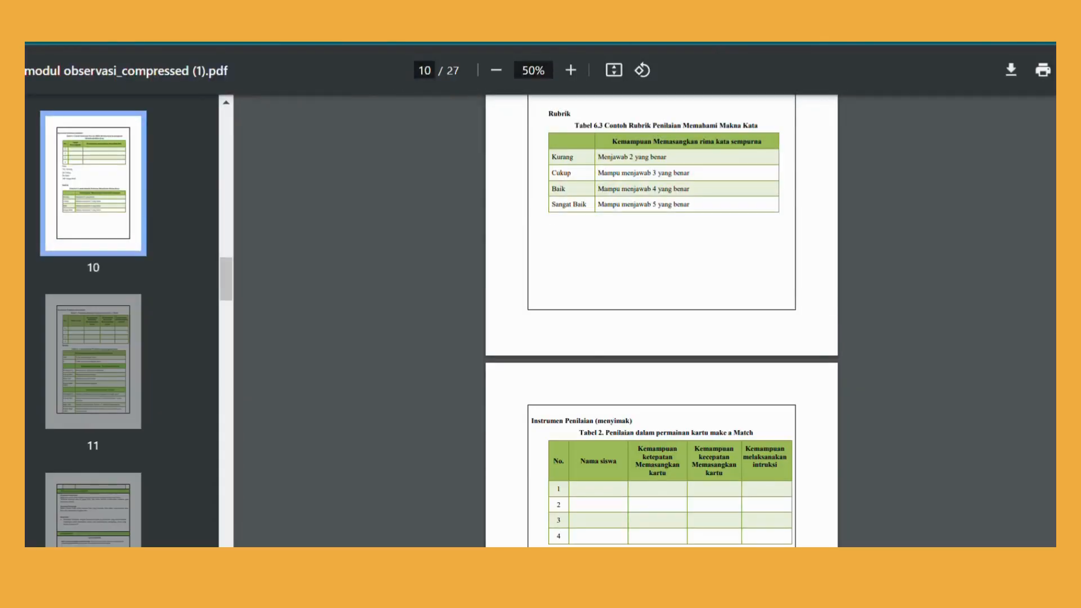
- Look through modul observasi_compressed (1).pdf from its cover through the lesson steps, assessment instruments, bibliography and LKPD pages
scroll(646, 321, up, 20)
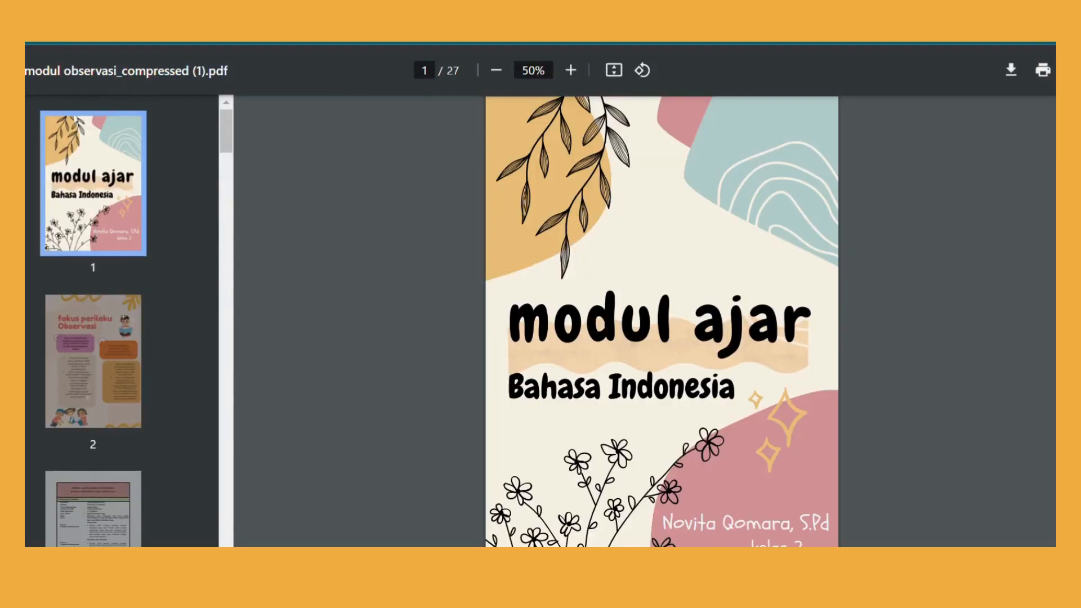
scroll(646, 321, down, 7)
scroll(646, 321, down, 10)
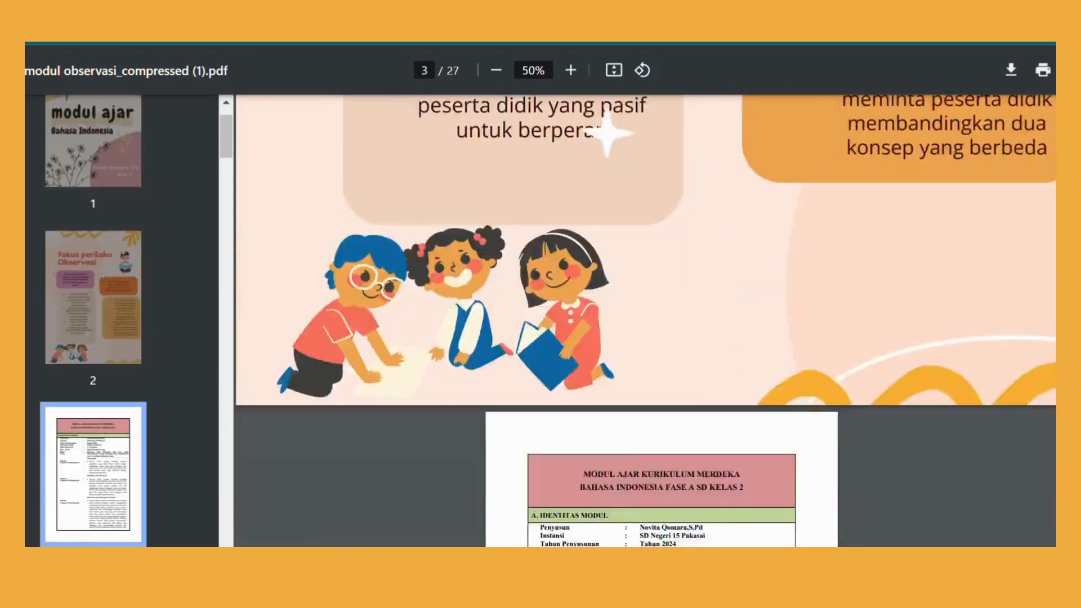
scroll(646, 321, down, 15)
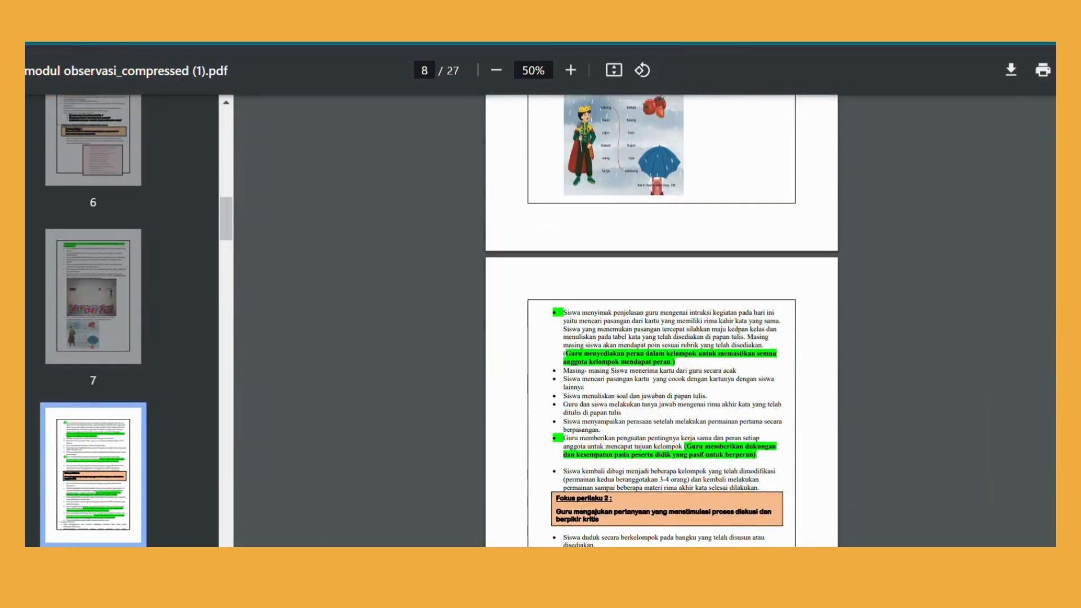
scroll(646, 321, down, 8)
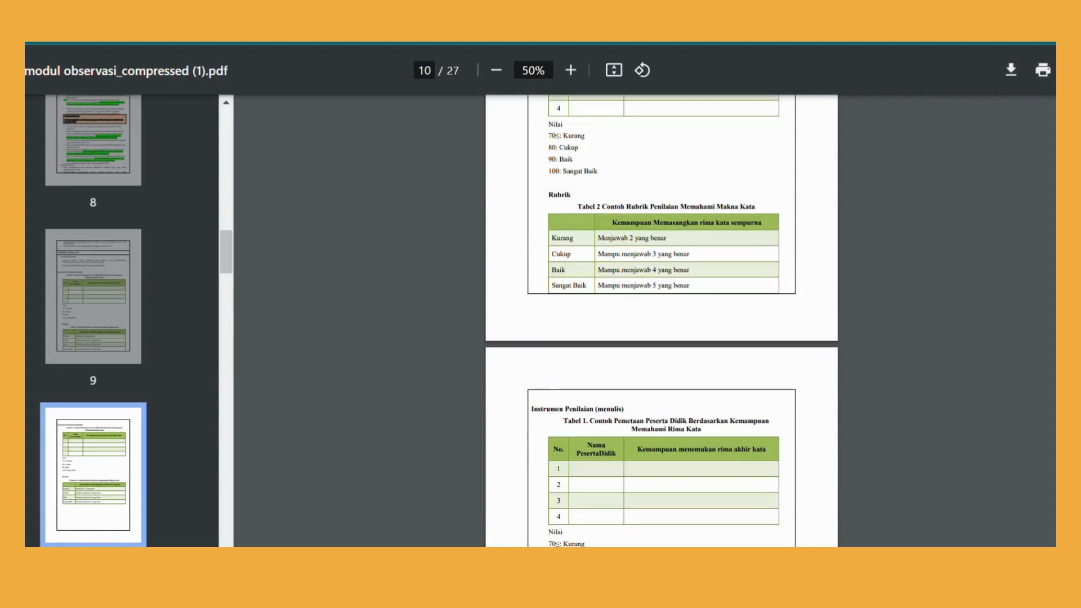
scroll(662, 321, down, 10)
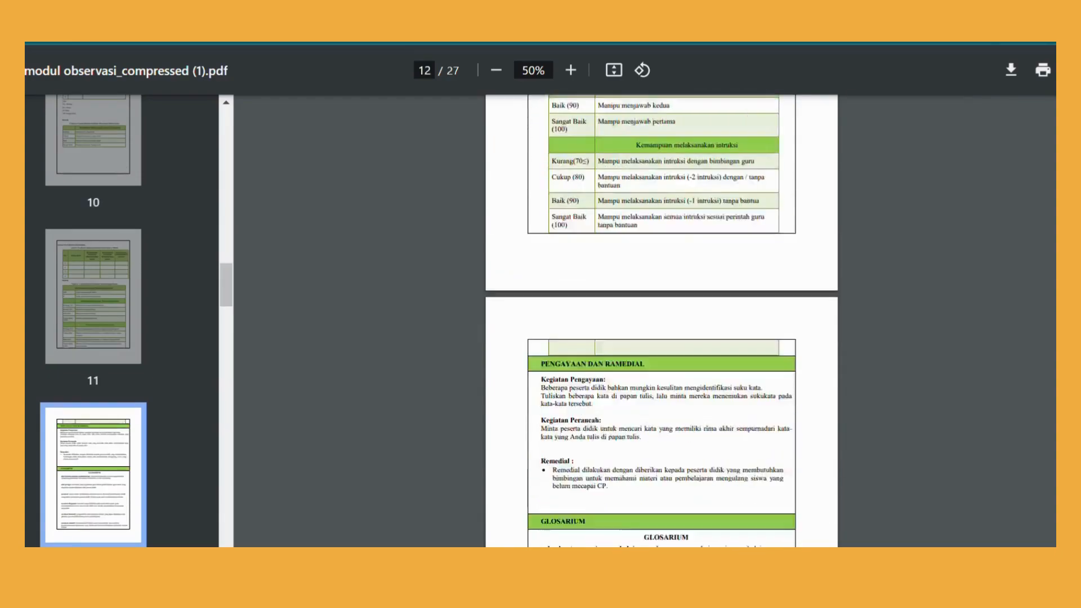
scroll(662, 321, down, 12)
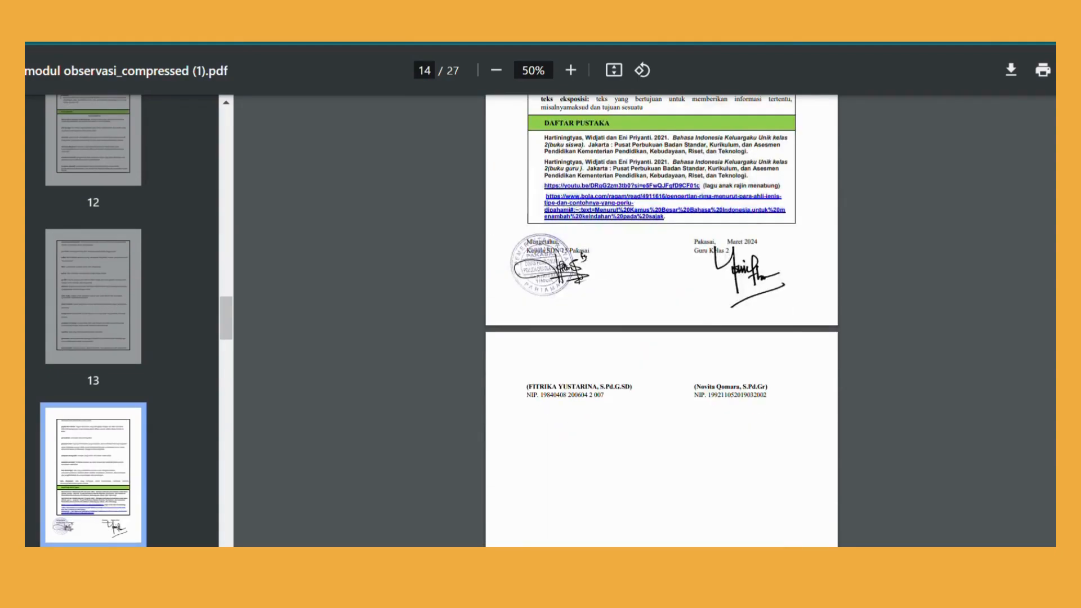
scroll(662, 321, down, 12)
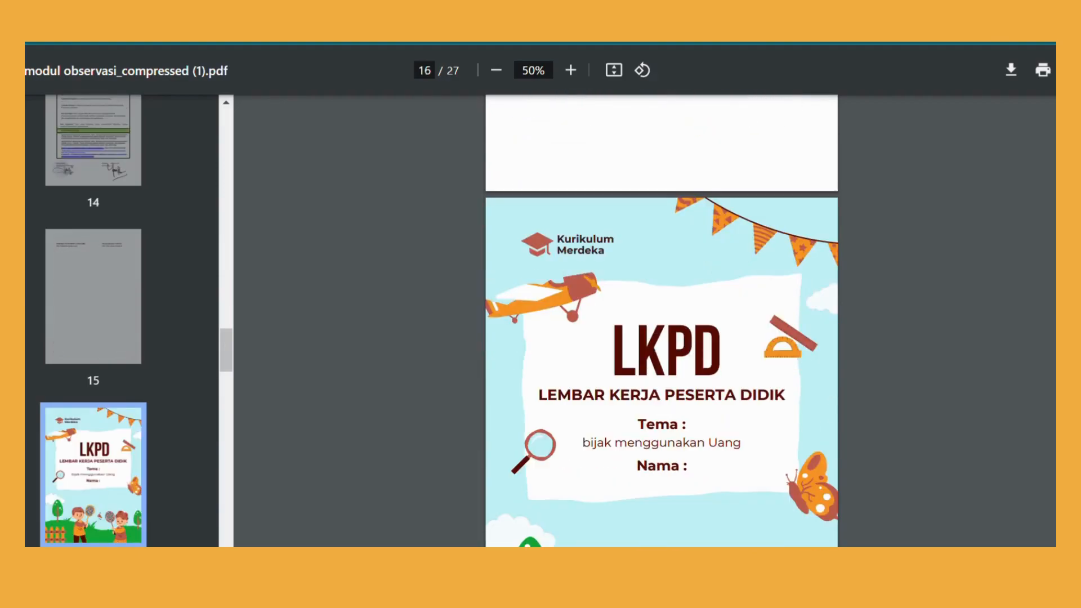
scroll(662, 321, down, 12)
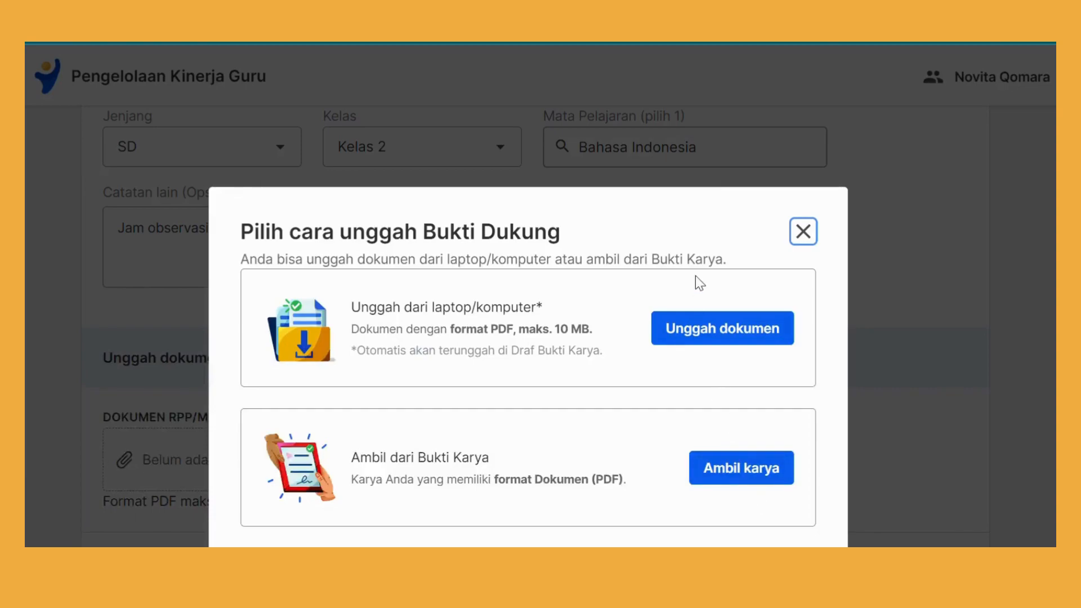
- Upload modul observasi_compressed (1).pdf from the computer as the RPP/Modul Ajar/Perangkat Asesmen document
click(715, 330)
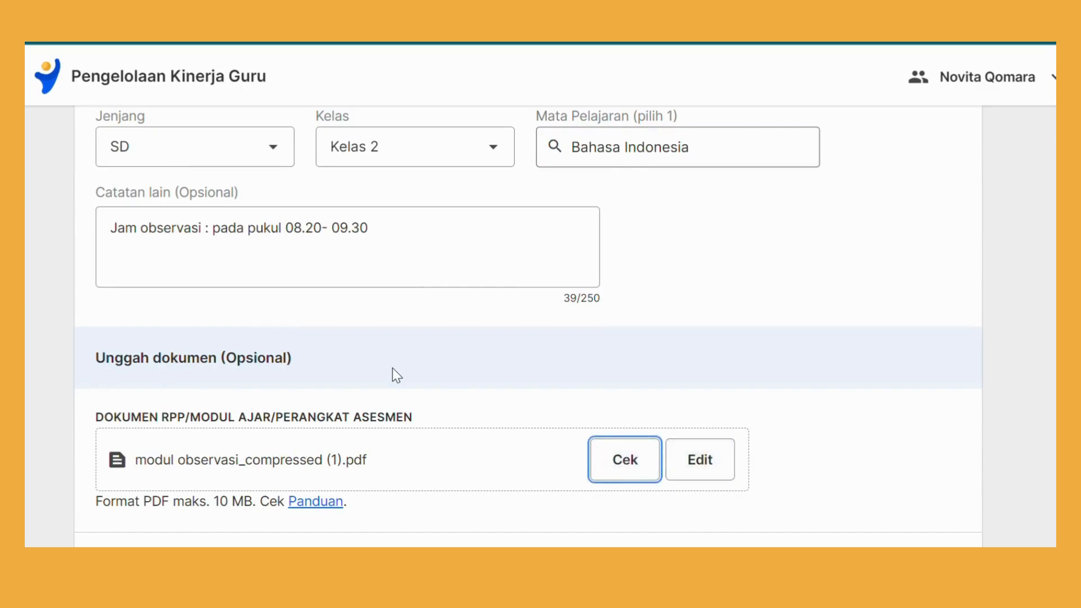
- Check the uploaded teaching module PDF from its cover to its last page, and close the preview
click(625, 475)
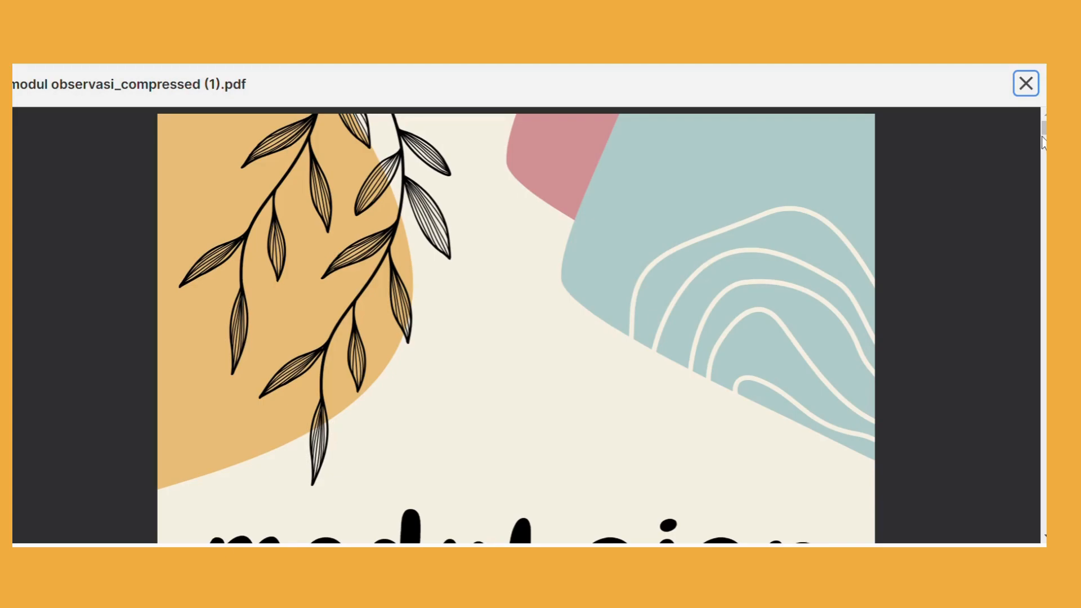
scroll(516, 325, down, 6)
scroll(516, 325, down, 10)
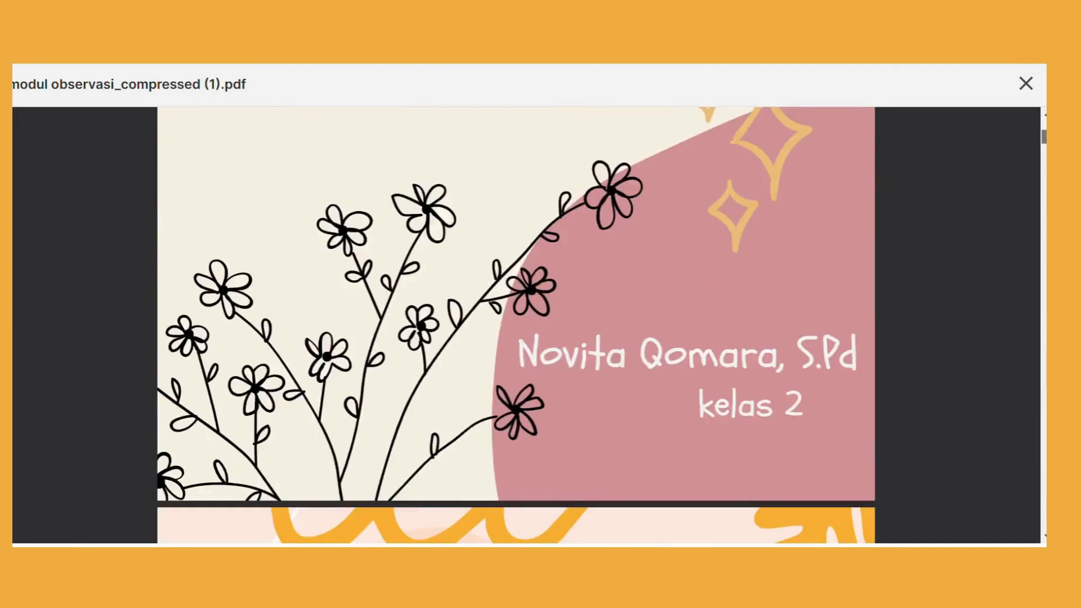
scroll(516, 325, down, 10)
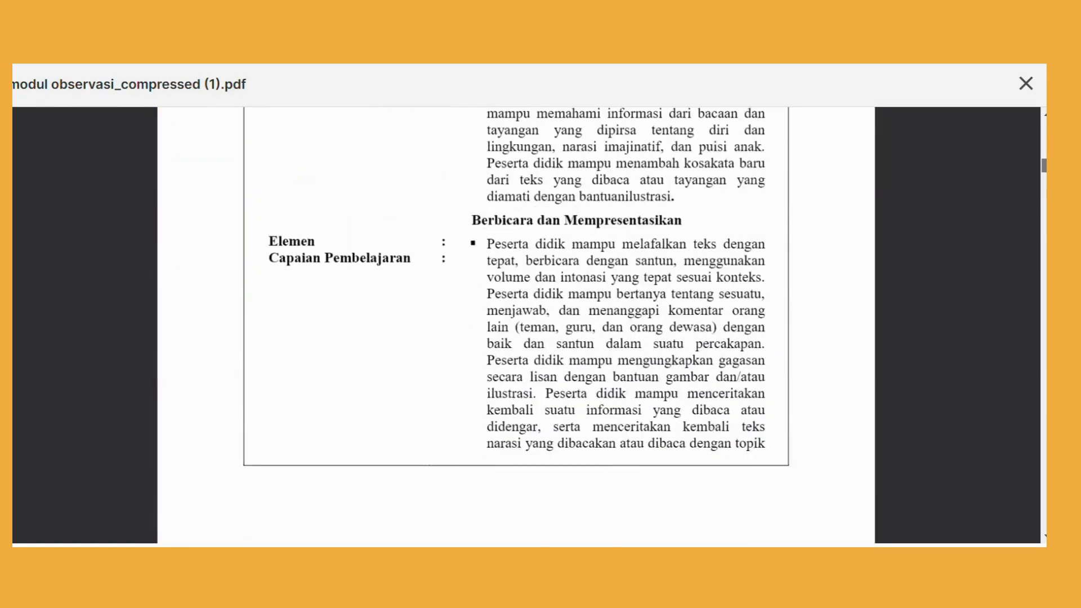
scroll(516, 325, down, 15)
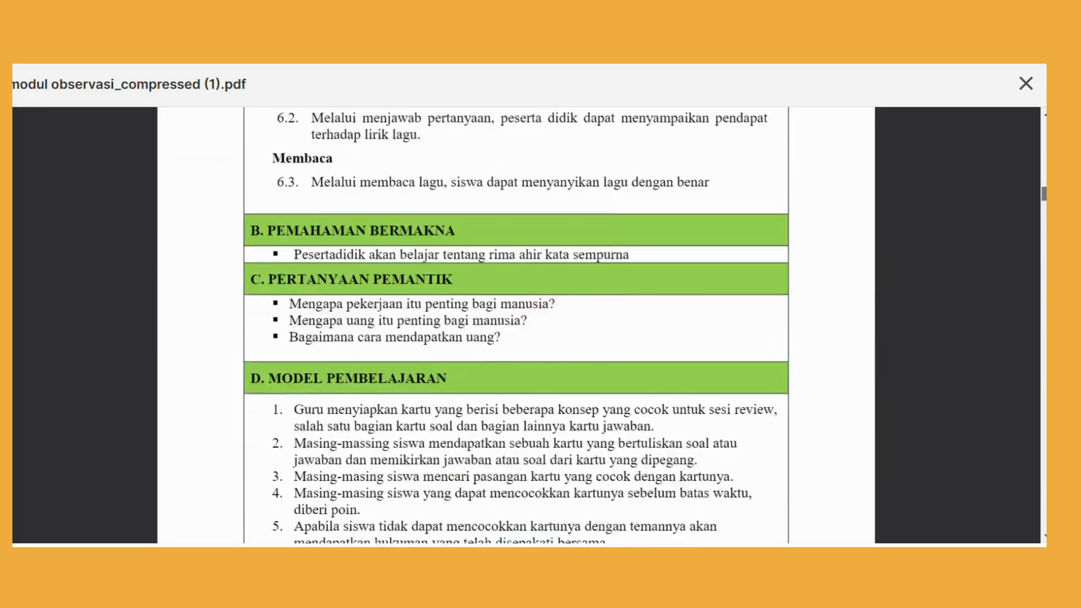
scroll(516, 325, down, 15)
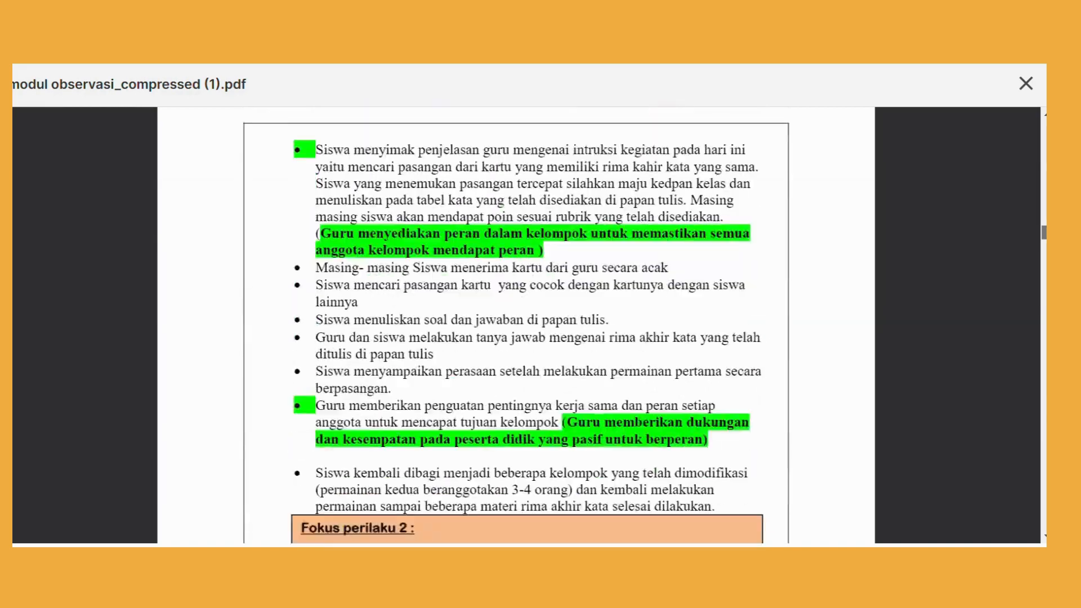
drag(1043, 277, 1034, 520)
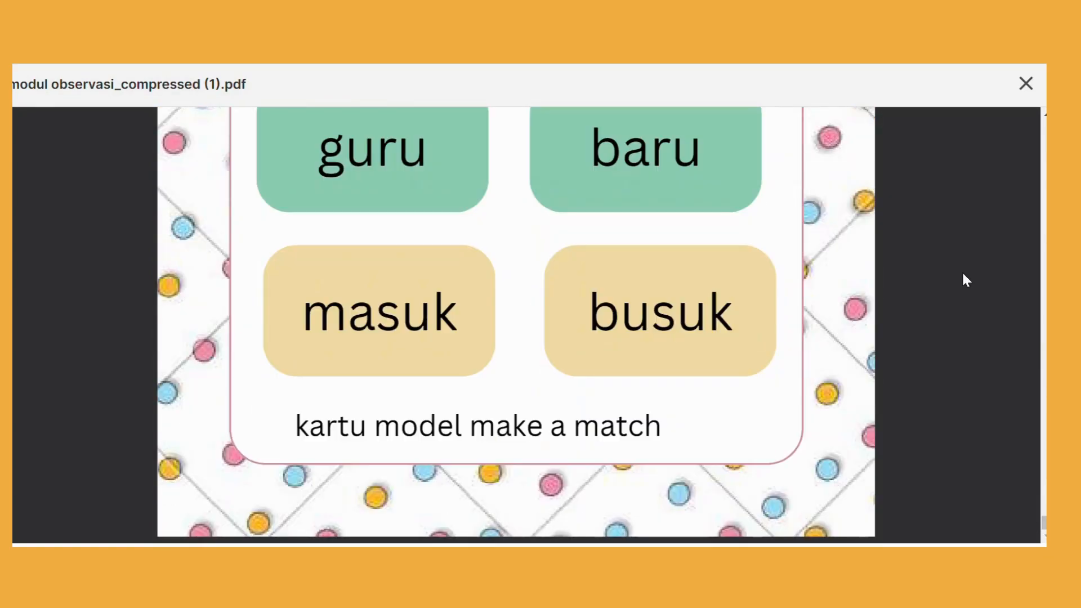
click(1026, 83)
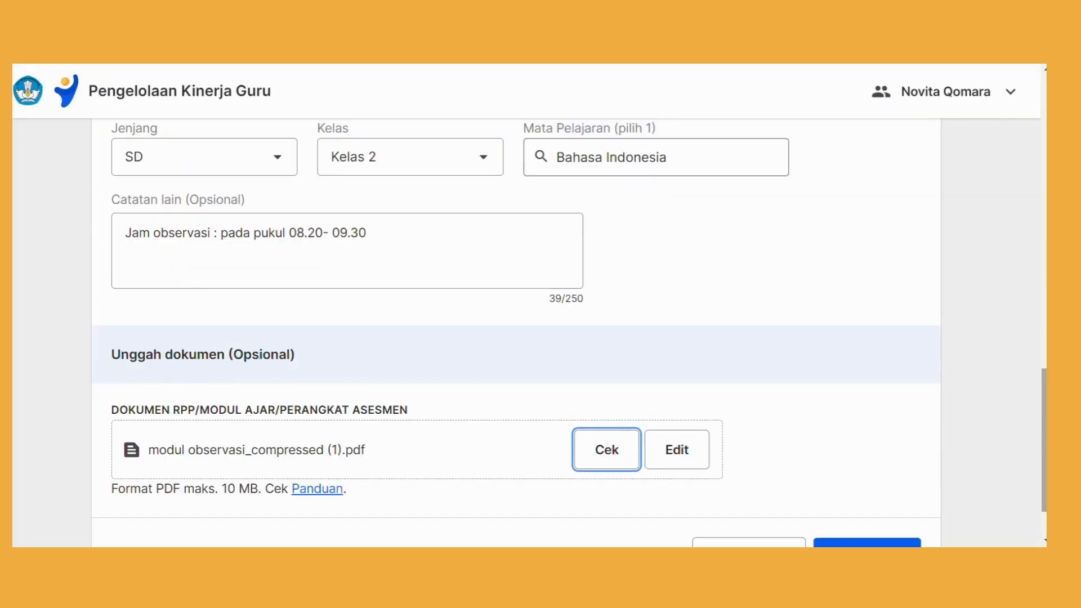
- Review the completed form from Target Perilaku and Upaya Mempelajari through Jadwal Observasi to the uploaded document
scroll(516, 327, down, 2)
scroll(516, 326, up, 12)
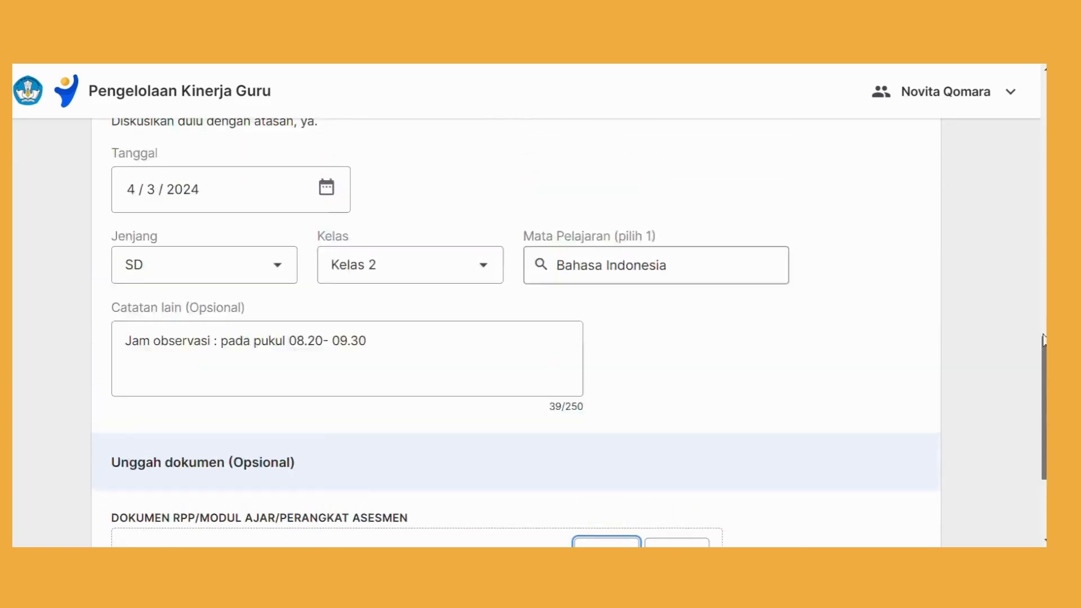
mouse_move(1045, 234)
mouse_down()
mouse_move(1045, 208)
mouse_move(1045, 233)
mouse_up()
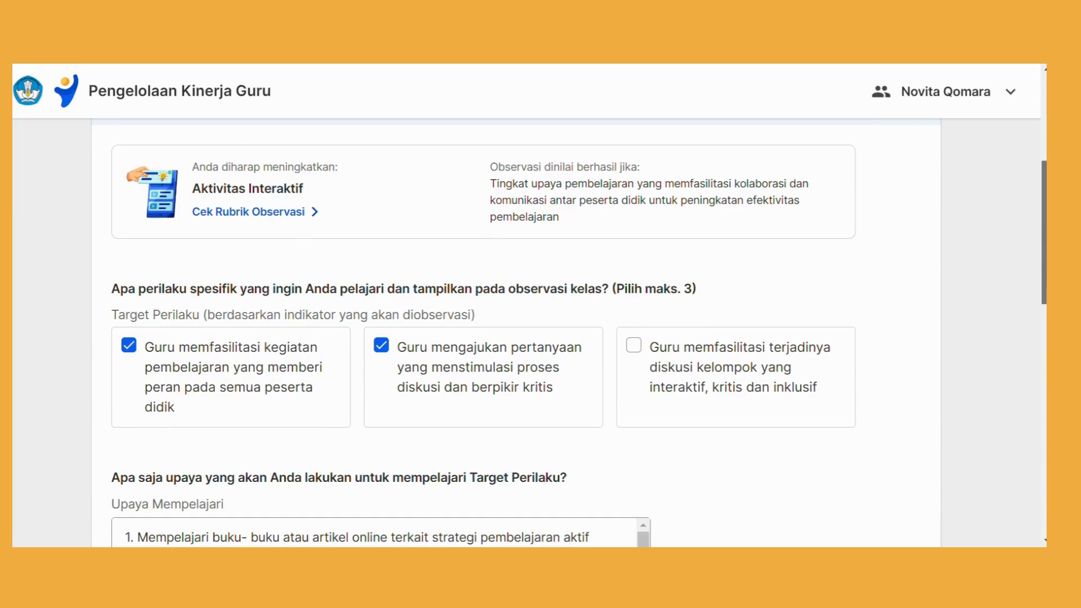
drag(1045, 234, 1044, 346)
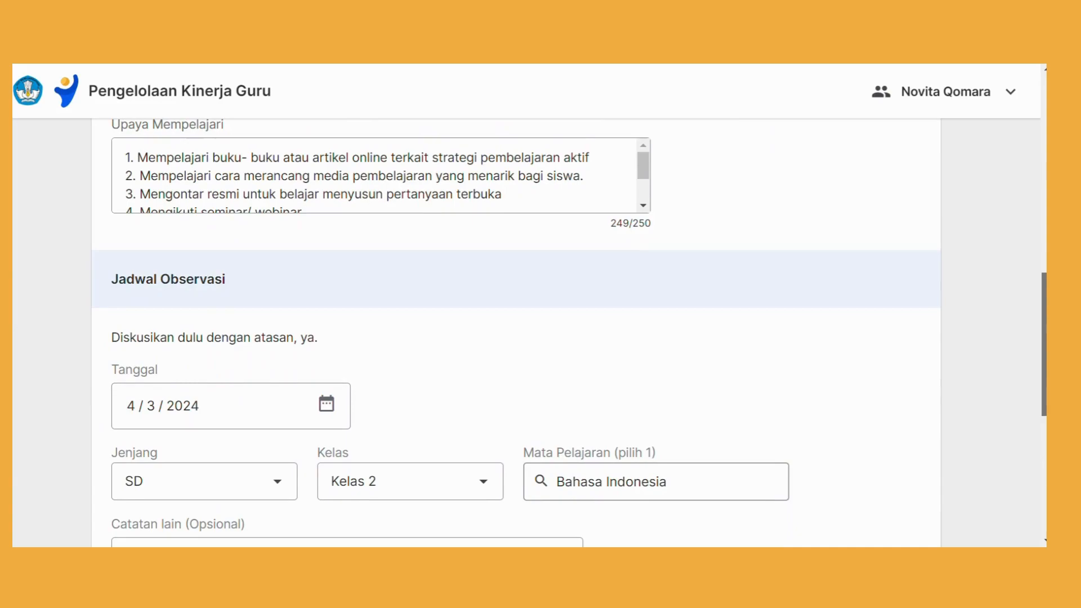
drag(1045, 345, 1044, 417)
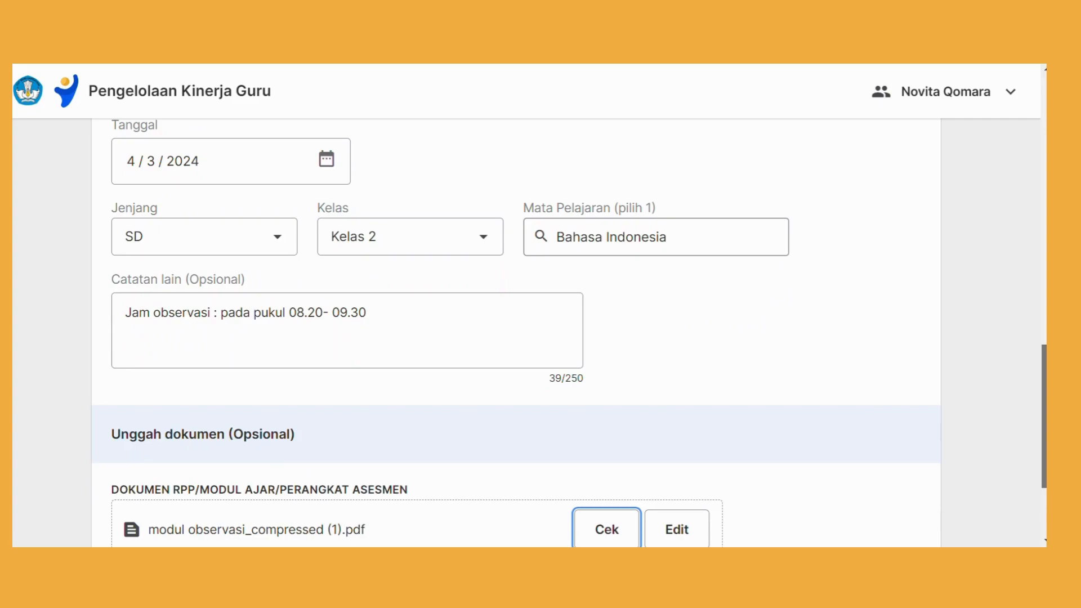
drag(1045, 417, 1045, 463)
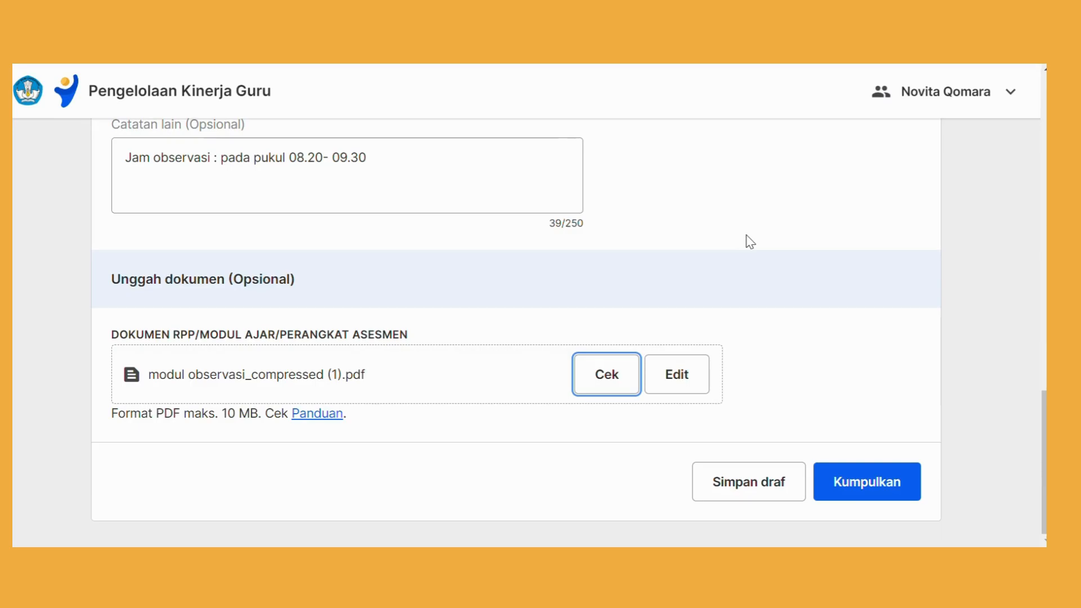
- Submit the completed observation preparation document and confirm its final submission
click(889, 484)
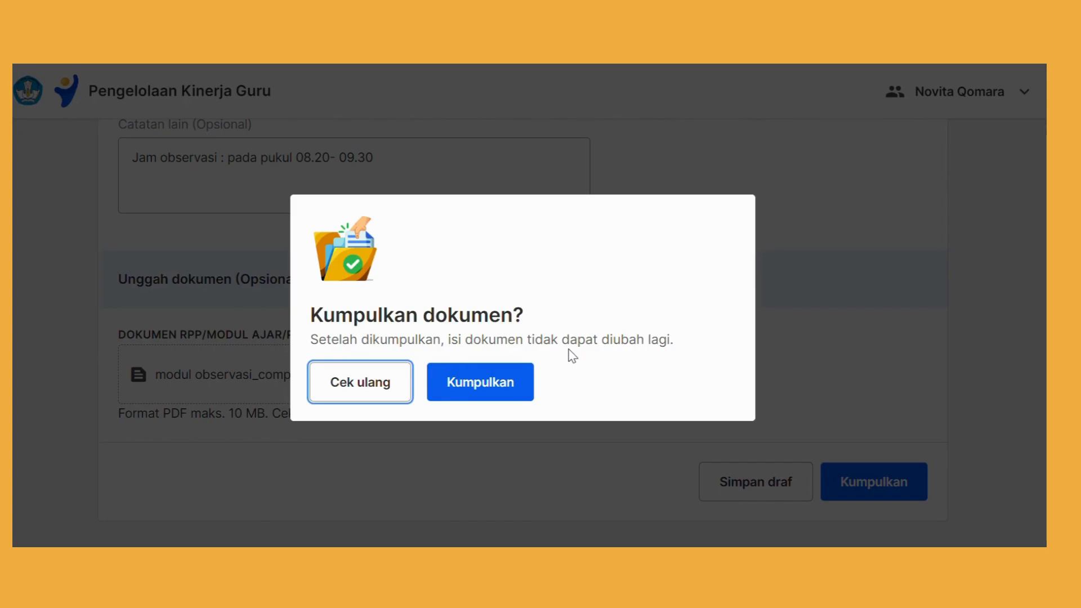
click(514, 394)
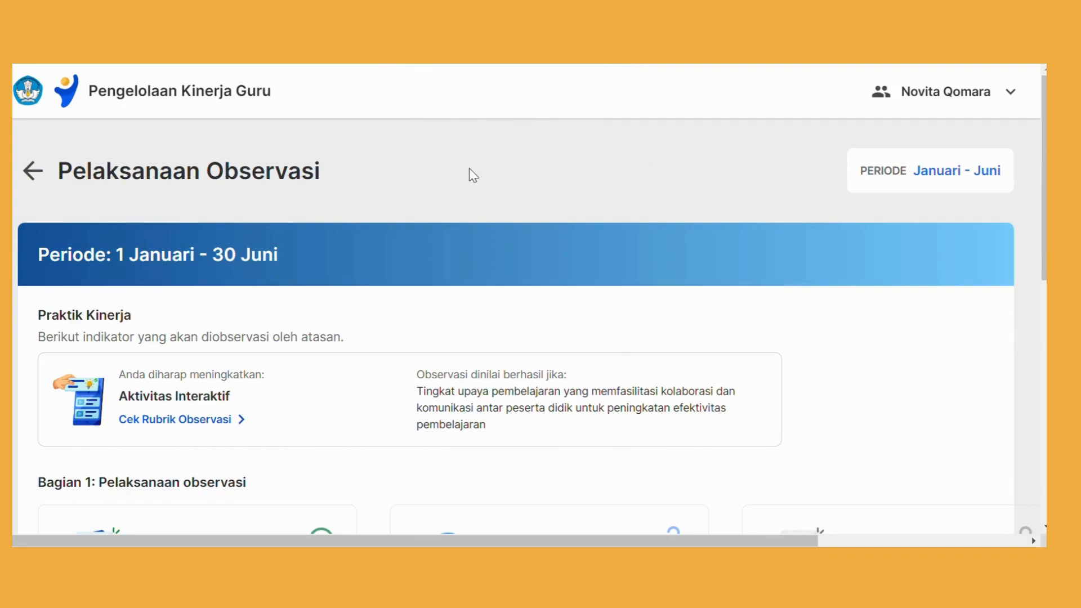
- Check the Pelaksanaan Observasi page from Praktik Kinerja through the stages of Bagian 1: Pelaksanaan observasi
click(33, 179)
scroll(848, 289, down, 5)
scroll(849, 289, up, 4)
scroll(849, 289, down, 2)
scroll(529, 304, up, 2)
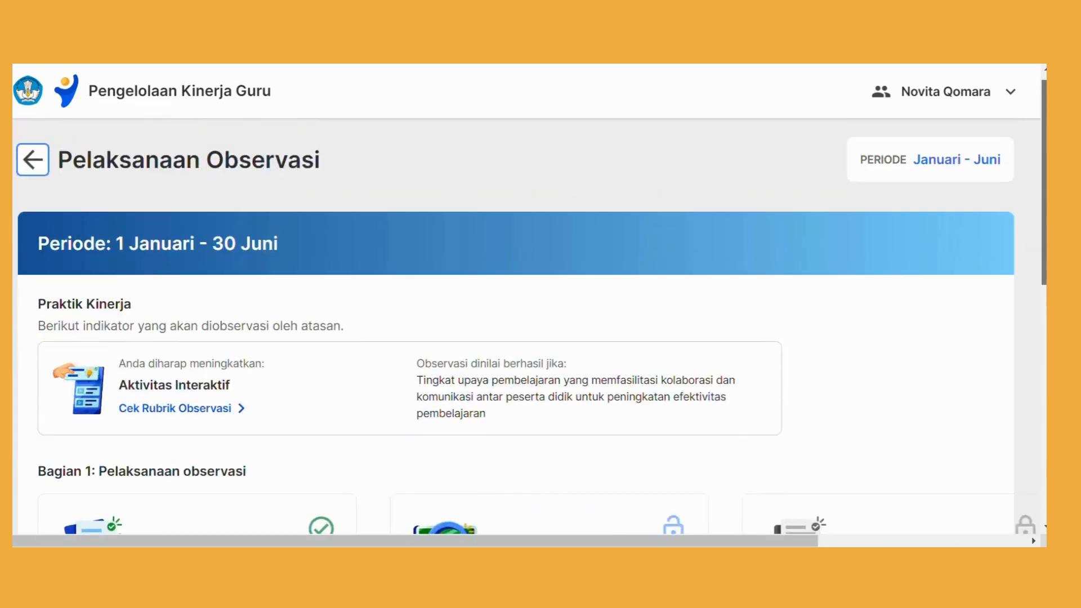
scroll(529, 304, down, 3)
scroll(529, 304, down, 3)
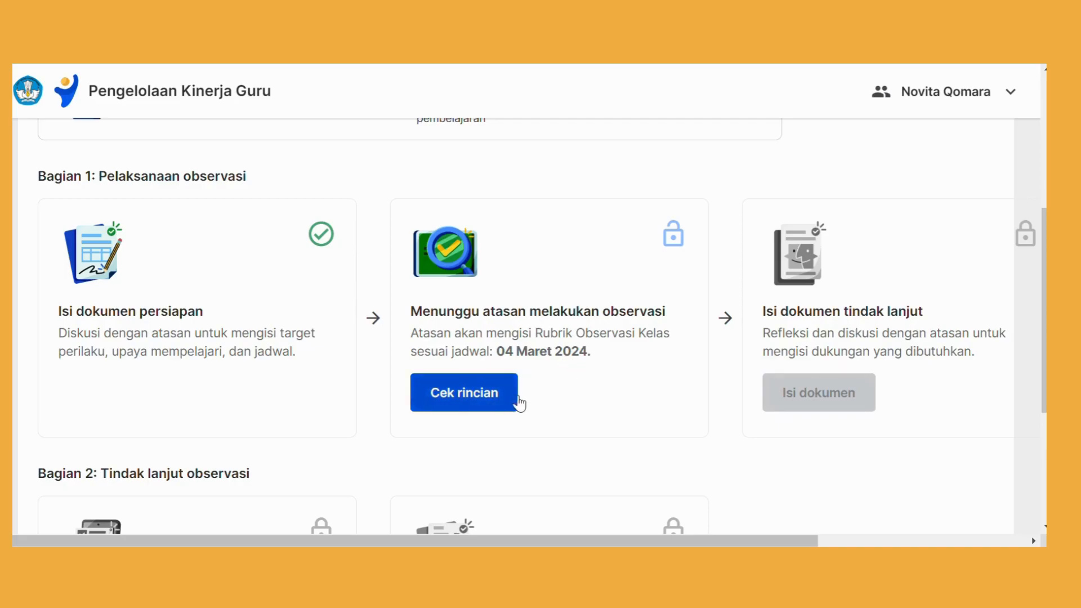
- Review the Rincian Observasi details from the schedule through Fokus Observasi, Upaya Mempelajari and the closing notes, and return to Beranda
click(511, 403)
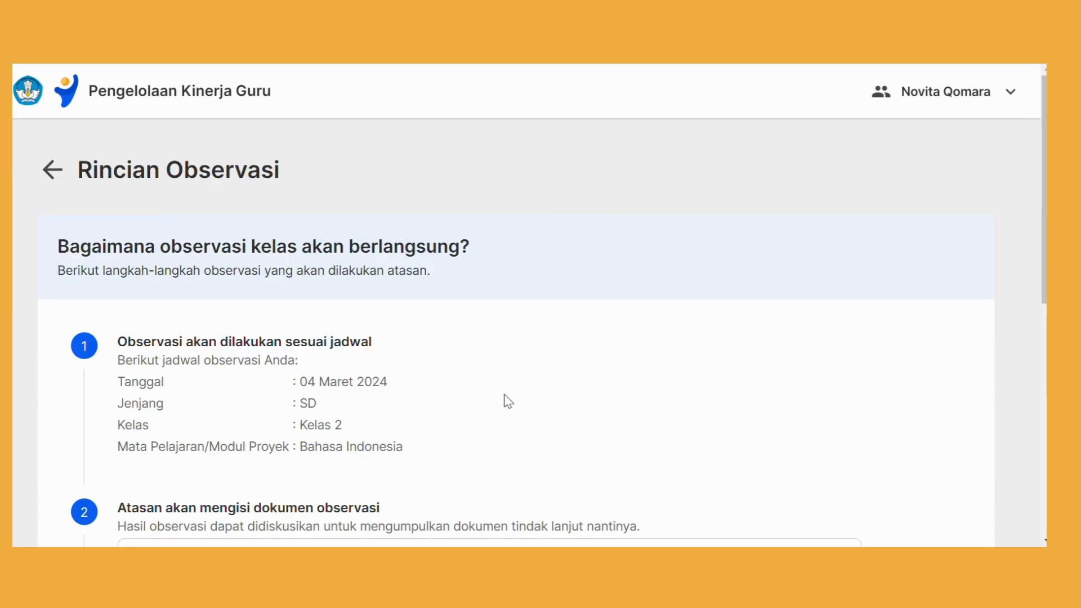
scroll(828, 299, down, 2)
scroll(530, 332, down, 8)
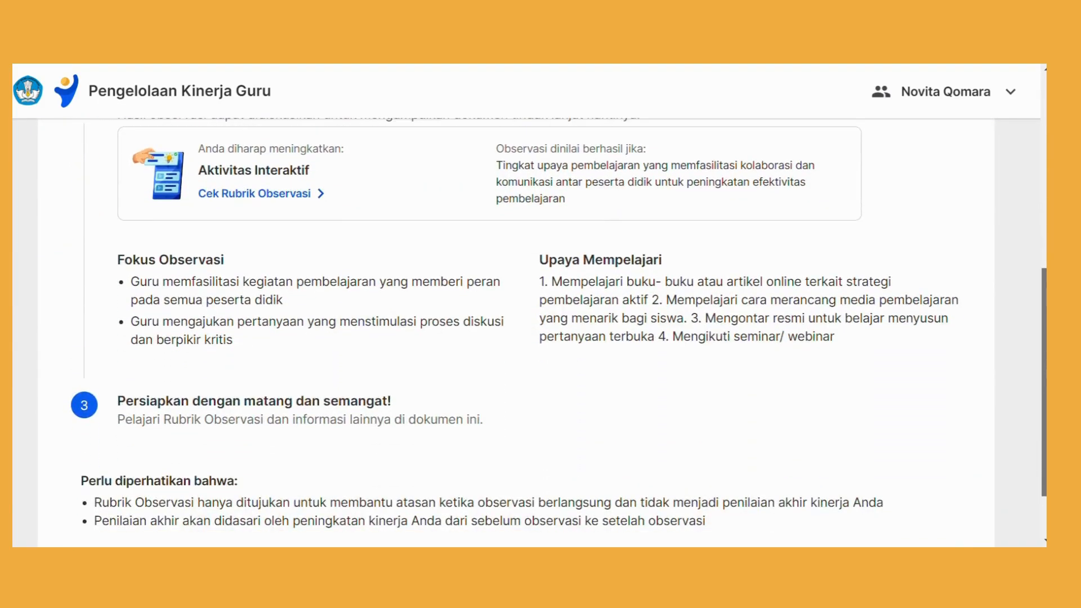
scroll(530, 333, down, 2)
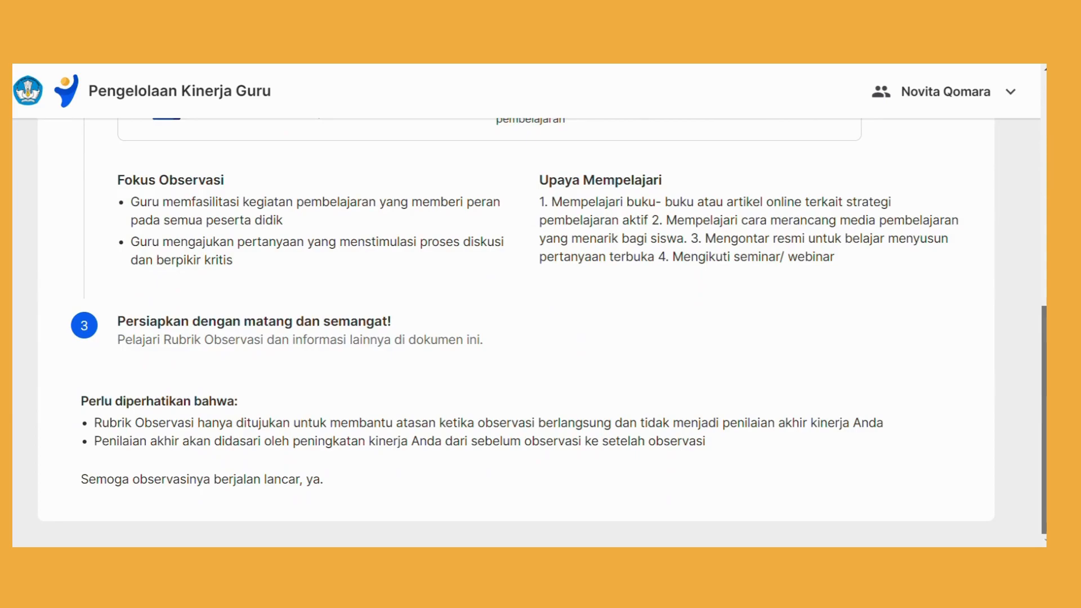
scroll(309, 244, up, 10)
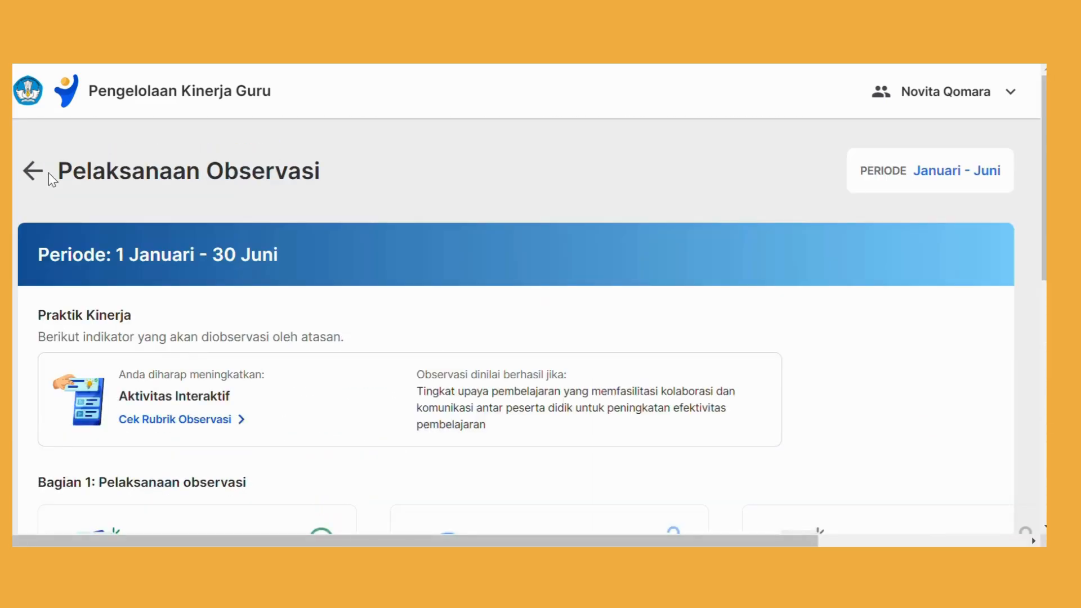
click(33, 171)
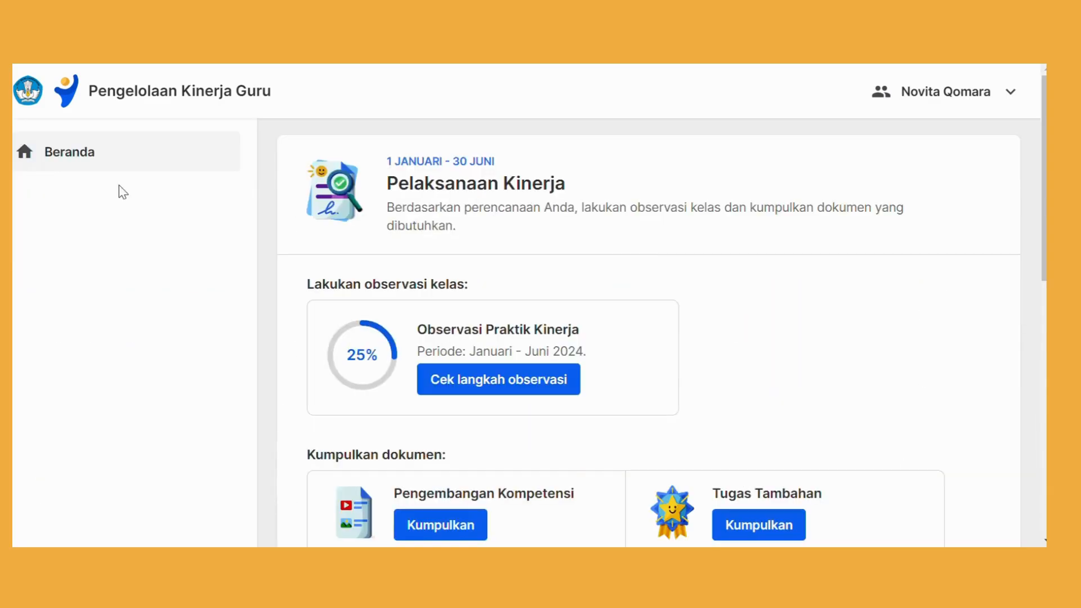